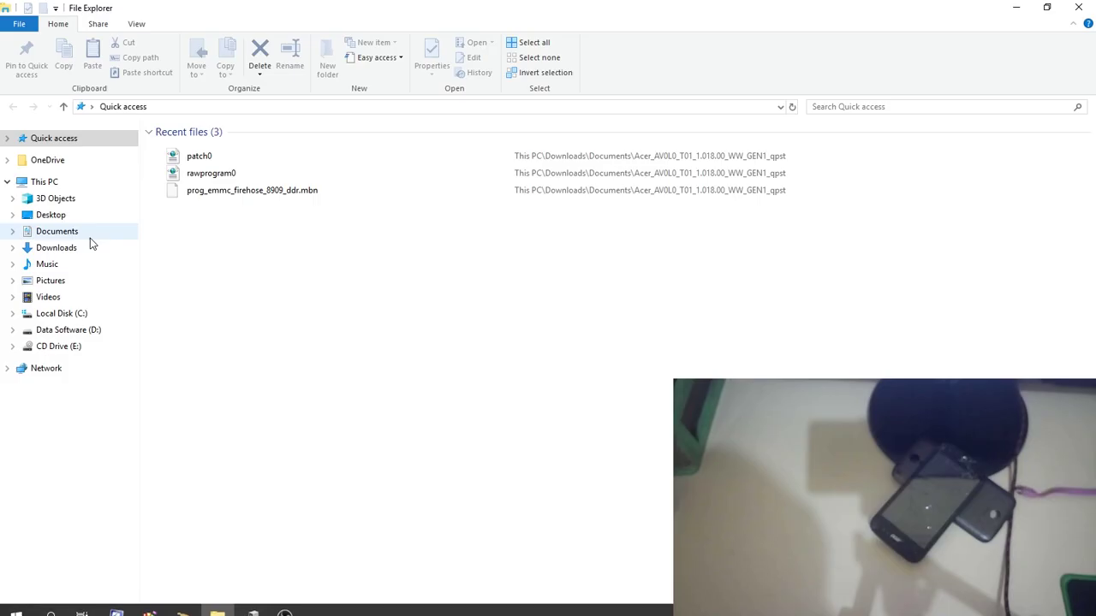
Step: Open the Documents folder inside Downloads
click(132, 245)
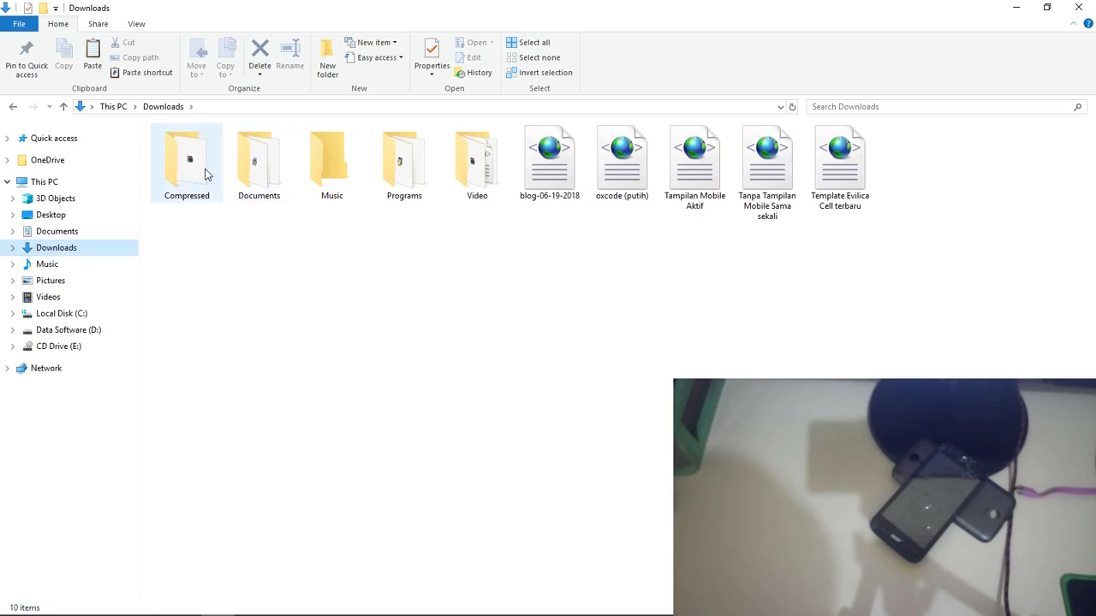
click(245, 174)
double_click(274, 171)
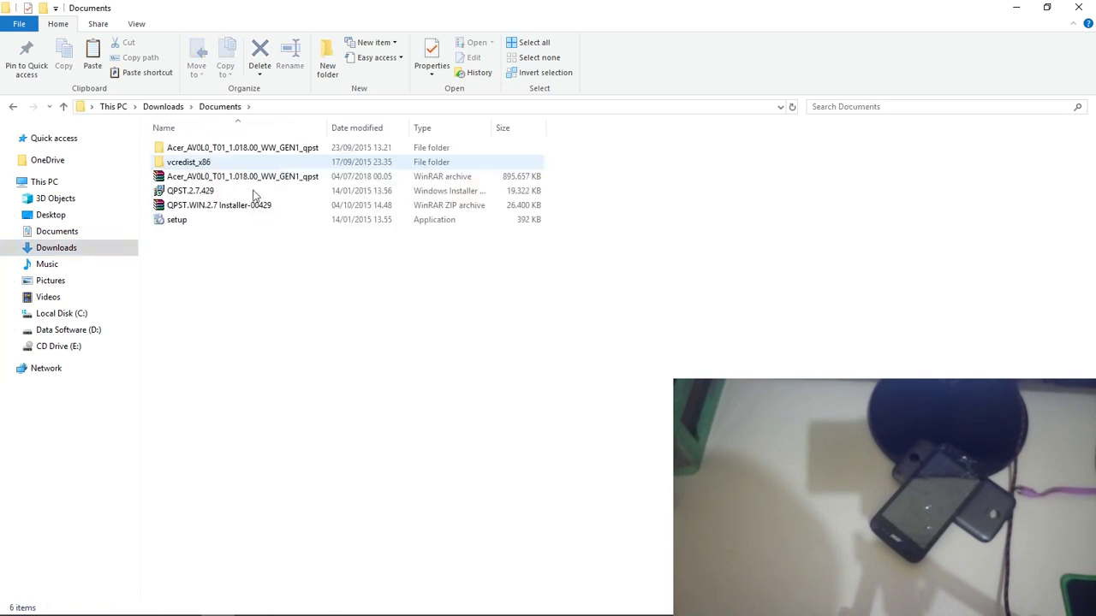
right_click(209, 268)
click(245, 345)
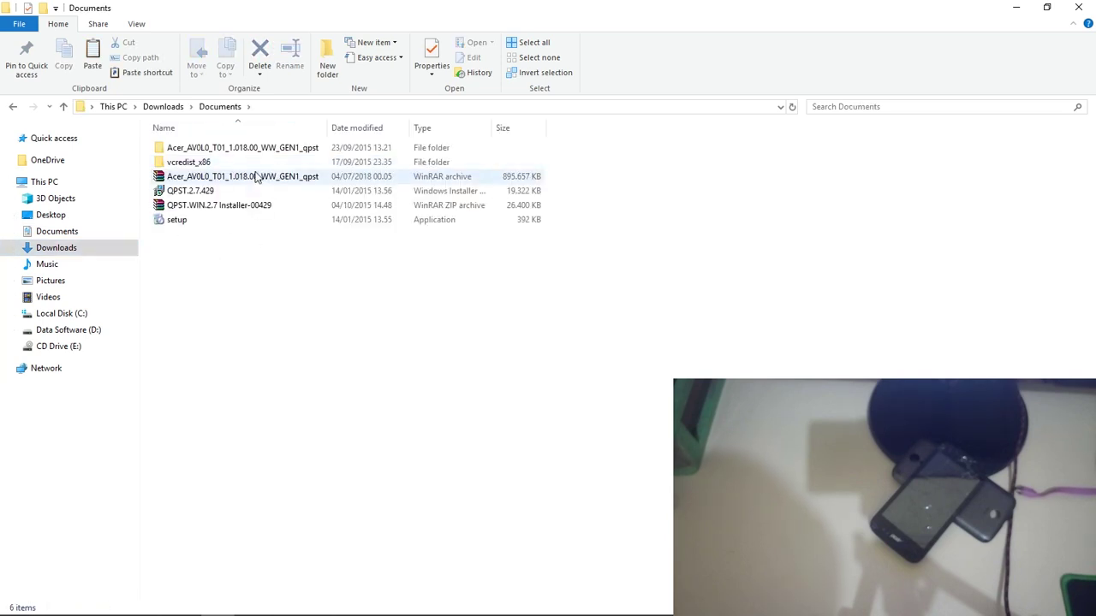
Step: Look over the Acer_AV0L0_T01_1.018.00_WW_GEN1_qpst firmware archive and the QPST.WIN.2.7 Installer-00429 archive
click(253, 180)
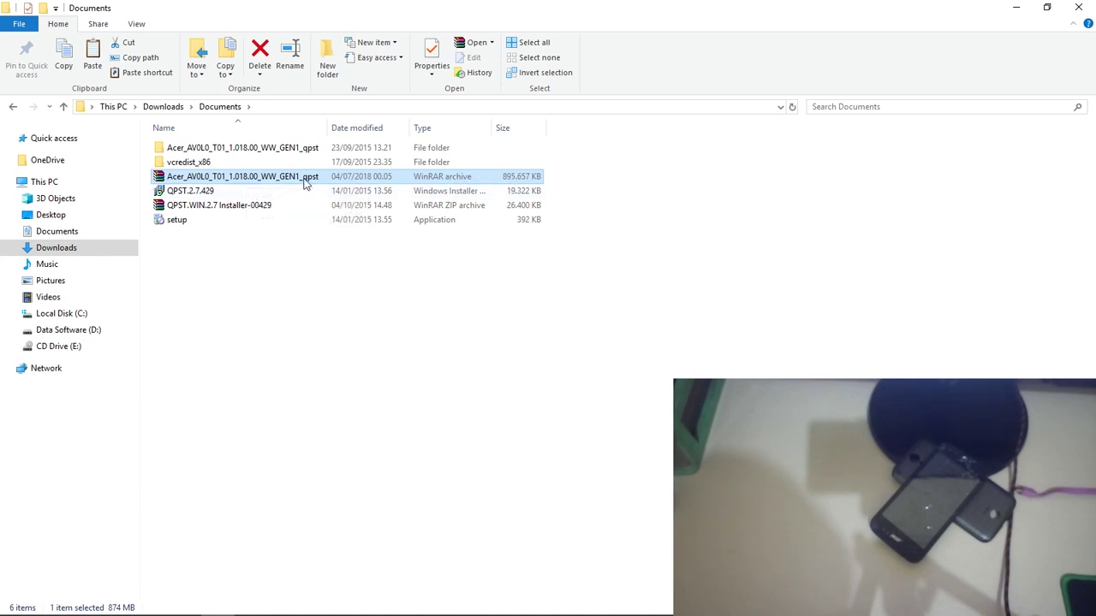
click(227, 191)
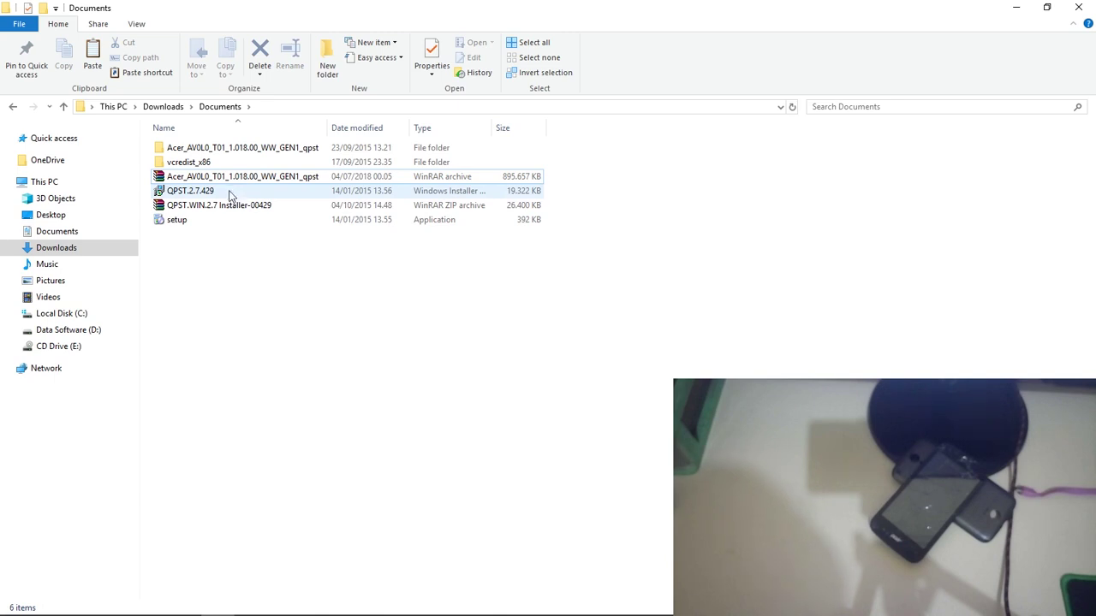
click(216, 207)
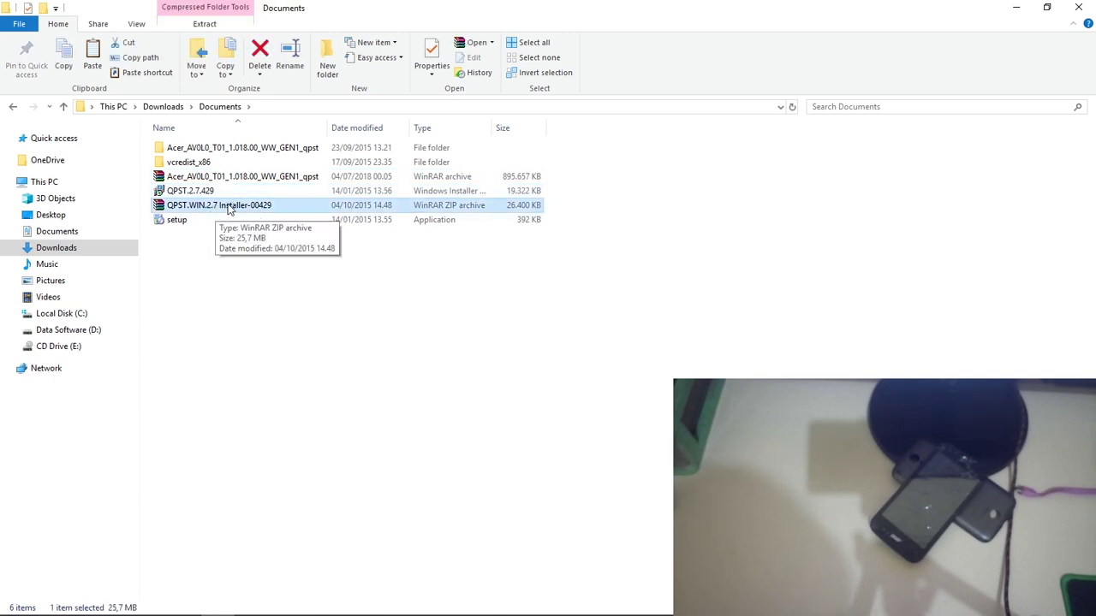
click(237, 309)
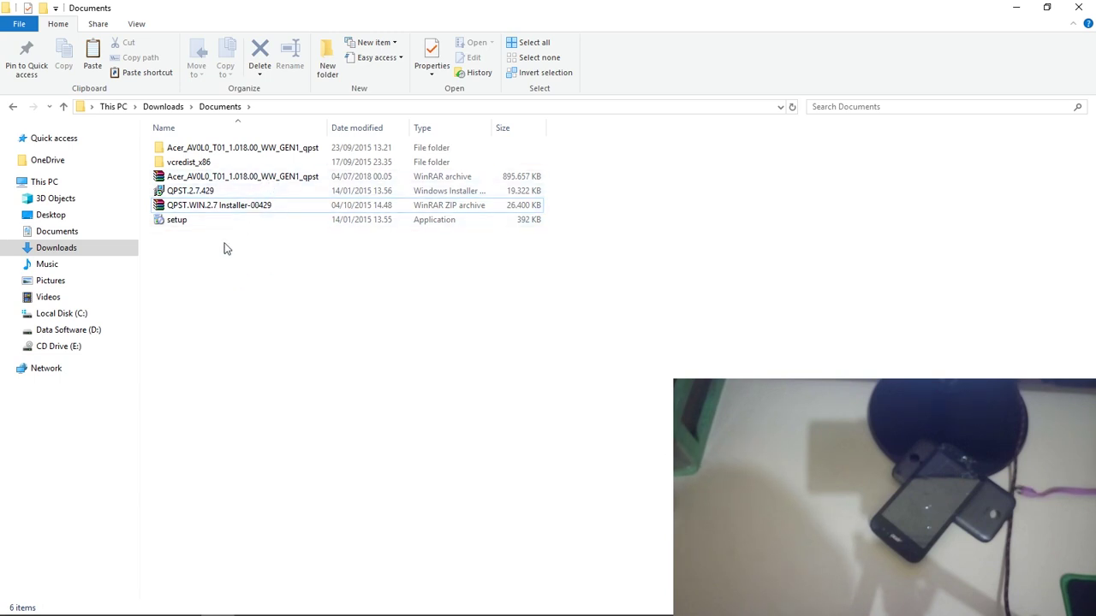
Step: View the extraction options for the Acer_AV0L0_T01_1.018.00_WW_GEN1_qpst archive
click(263, 180)
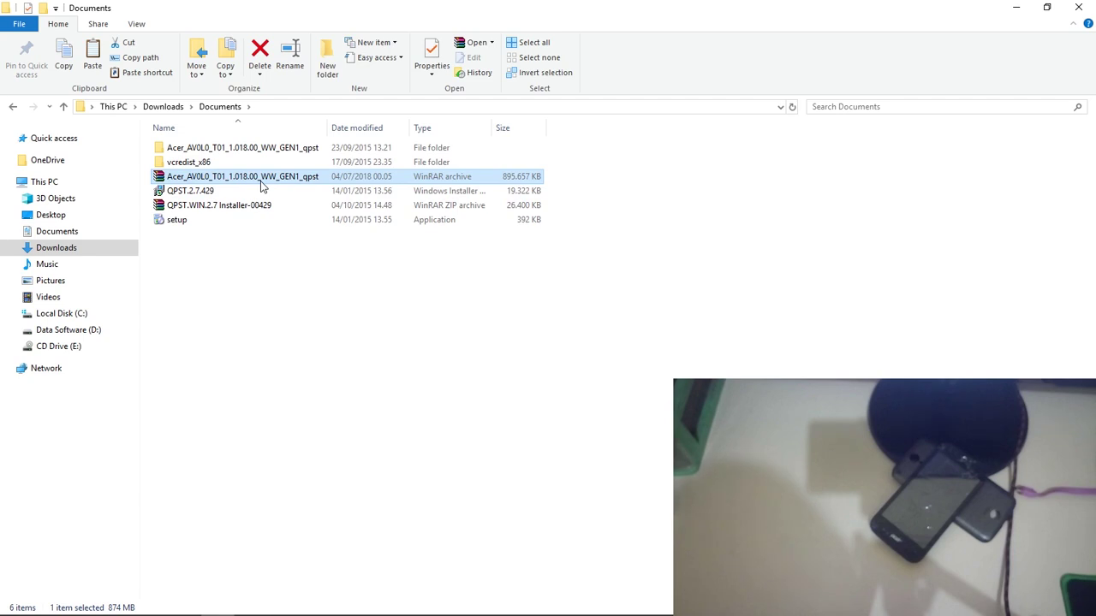
right_click(262, 186)
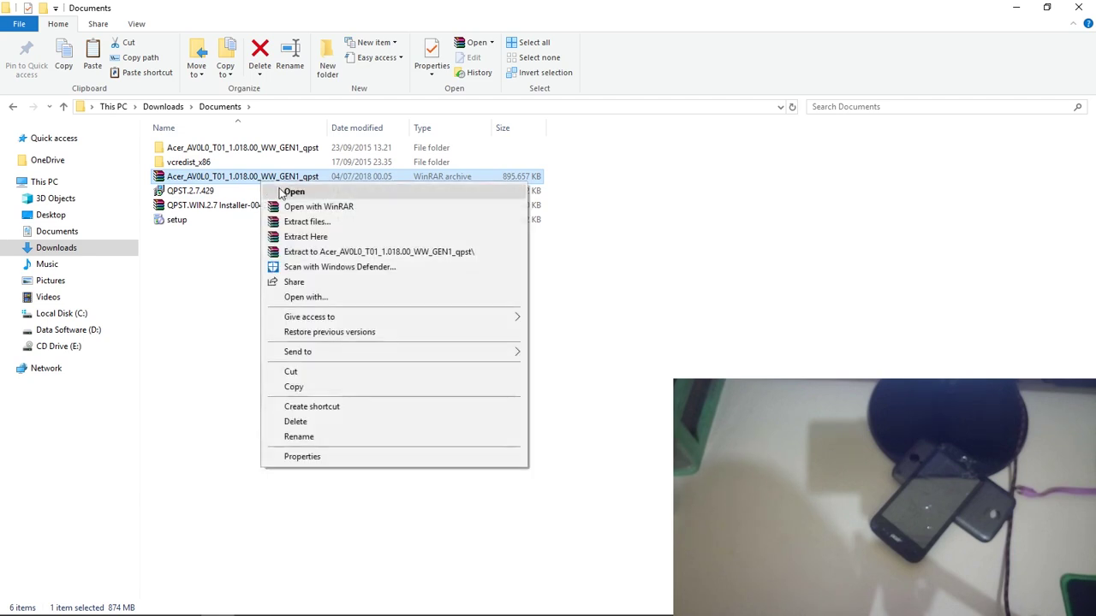
click(306, 238)
Step: Open the extracted Acer_AV0L0_T01_1.018.00_WW_GEN1_qpst folder and look through its firmware files
double_click(244, 151)
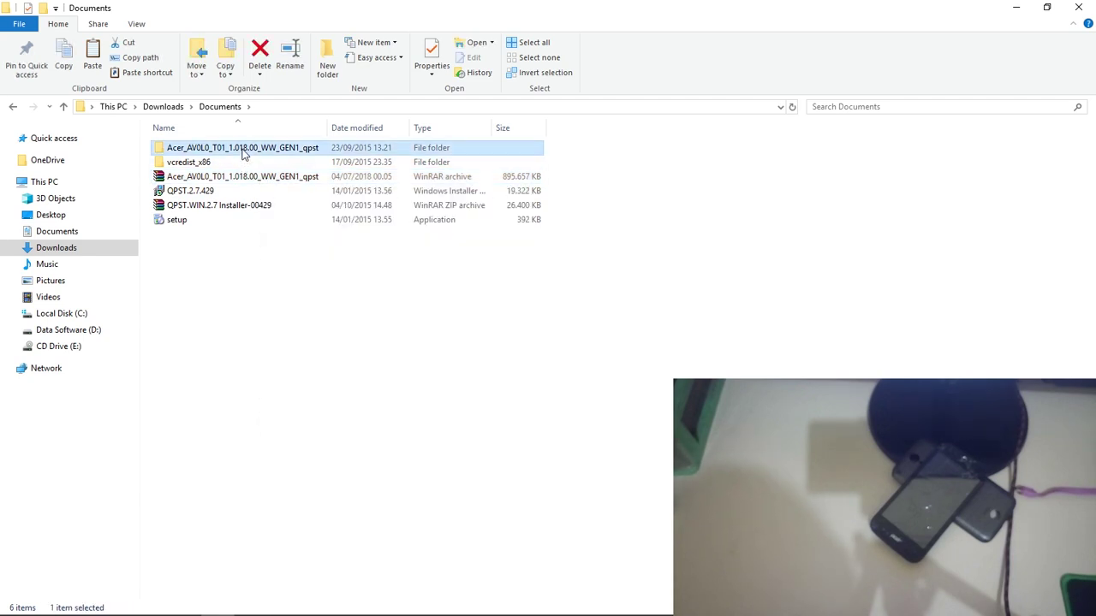
click(240, 152)
scroll(277, 354, down, 6)
scroll(277, 354, down, 4)
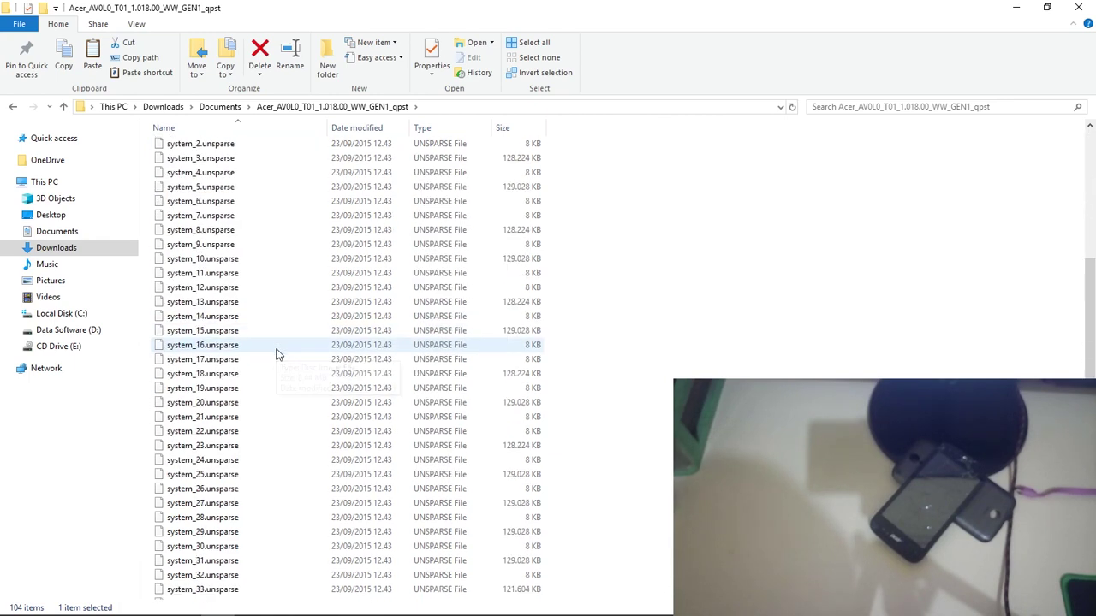
scroll(277, 355, up, 3)
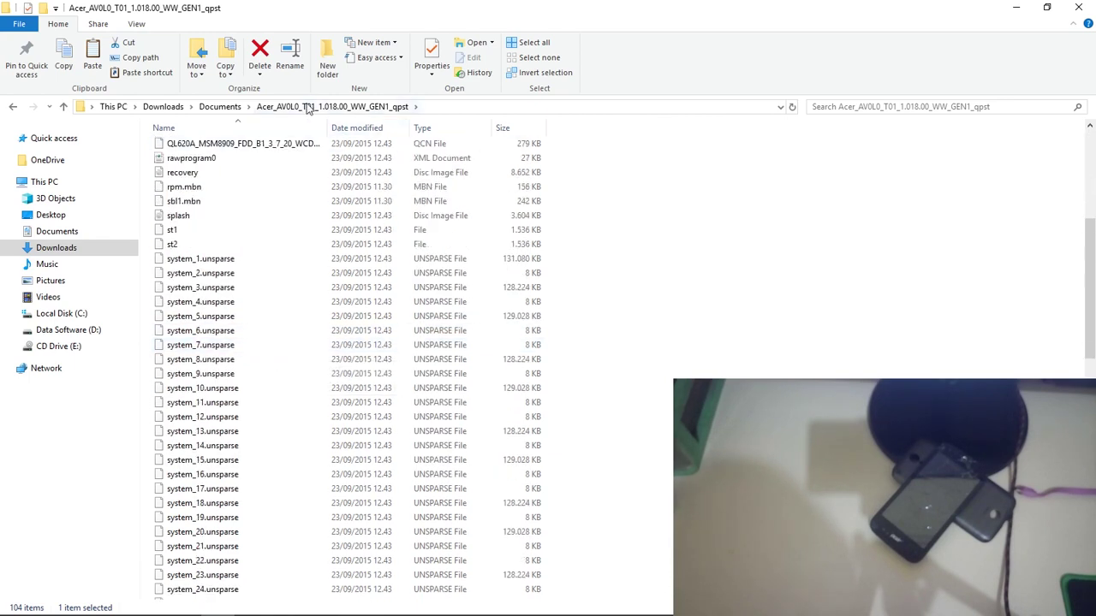
Step: Return to the Documents folder and view the extraction options for the QPST.WIN.2.7 Installer-00429 archive
click(224, 106)
click(216, 269)
click(219, 209)
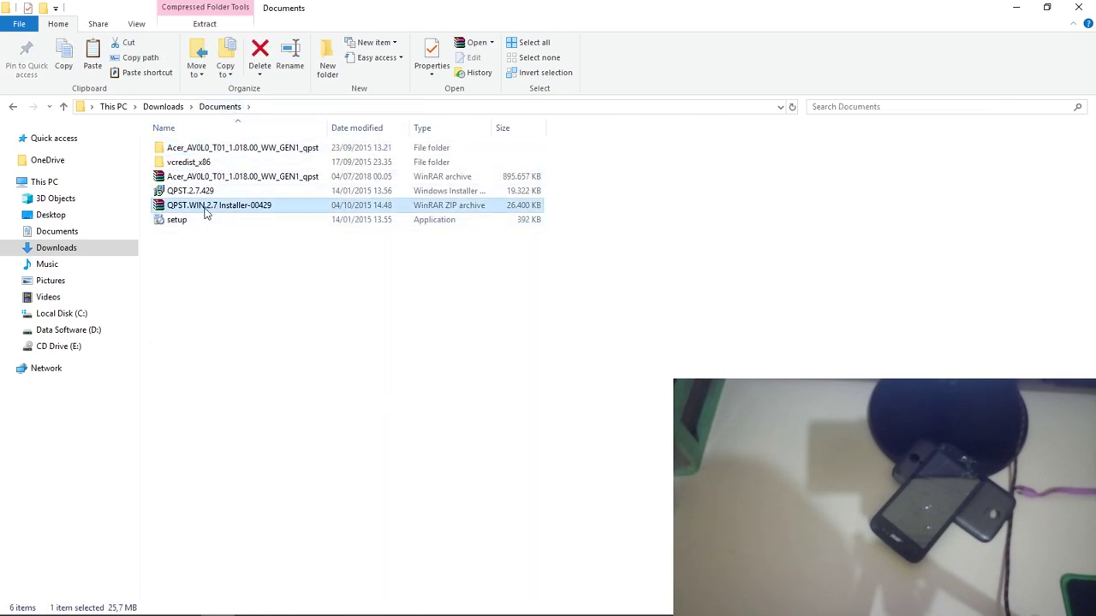
right_click(195, 207)
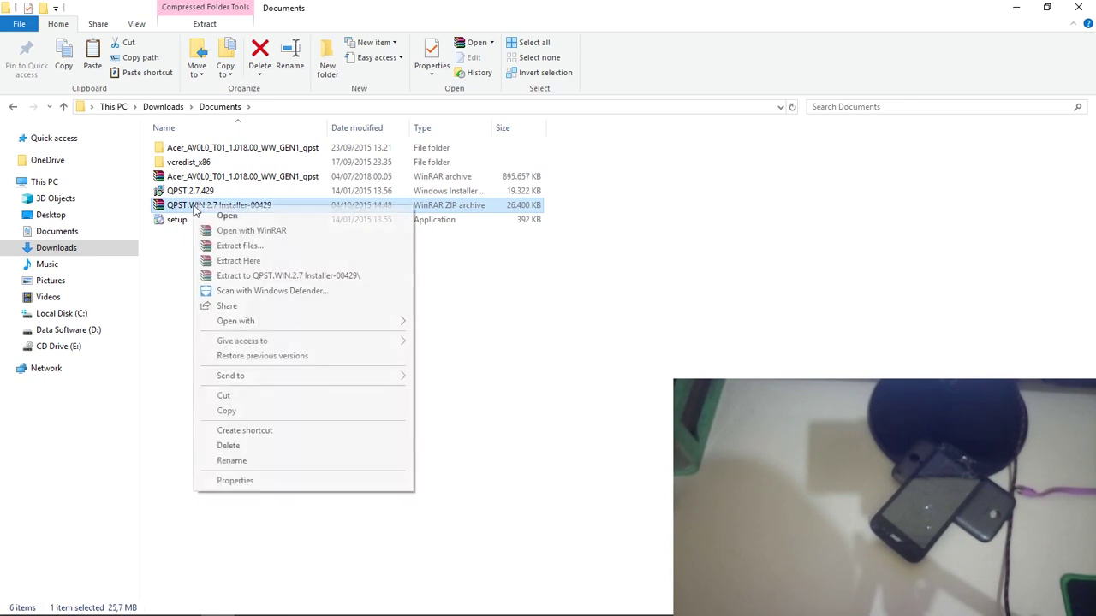
click(175, 260)
Step: Select setup, QPST.2.7.429 and vcredist_x86 together to identify the extracted QPST files, and clear the selection
click(182, 221)
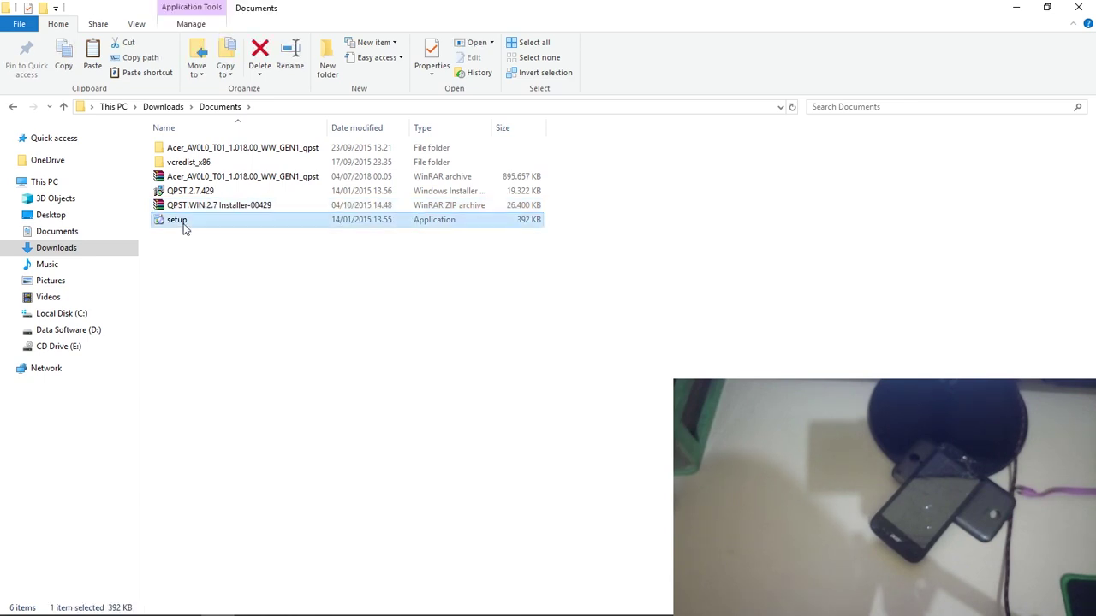
ctrl+click(191, 191)
ctrl+click(184, 162)
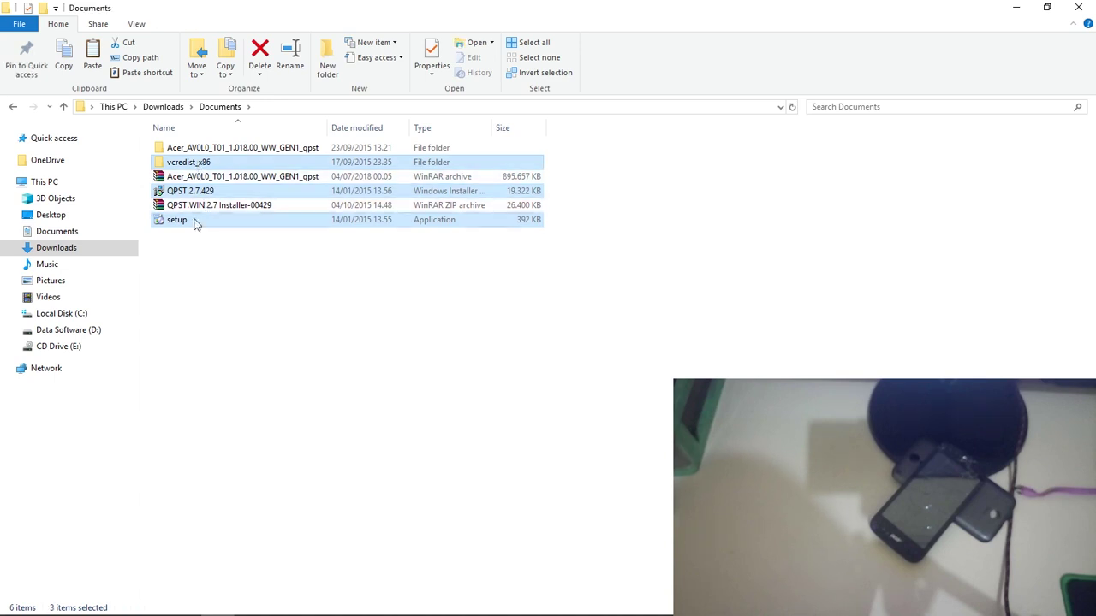
click(193, 274)
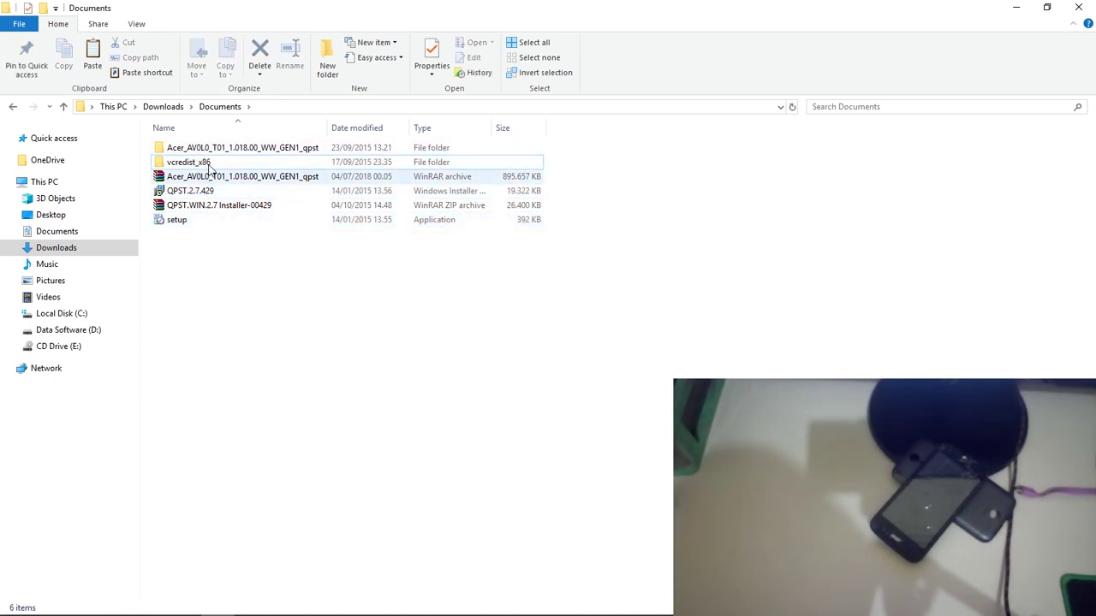
Step: View the install options for the QPST.2.7.429 installer package without running it
click(204, 194)
right_click(206, 194)
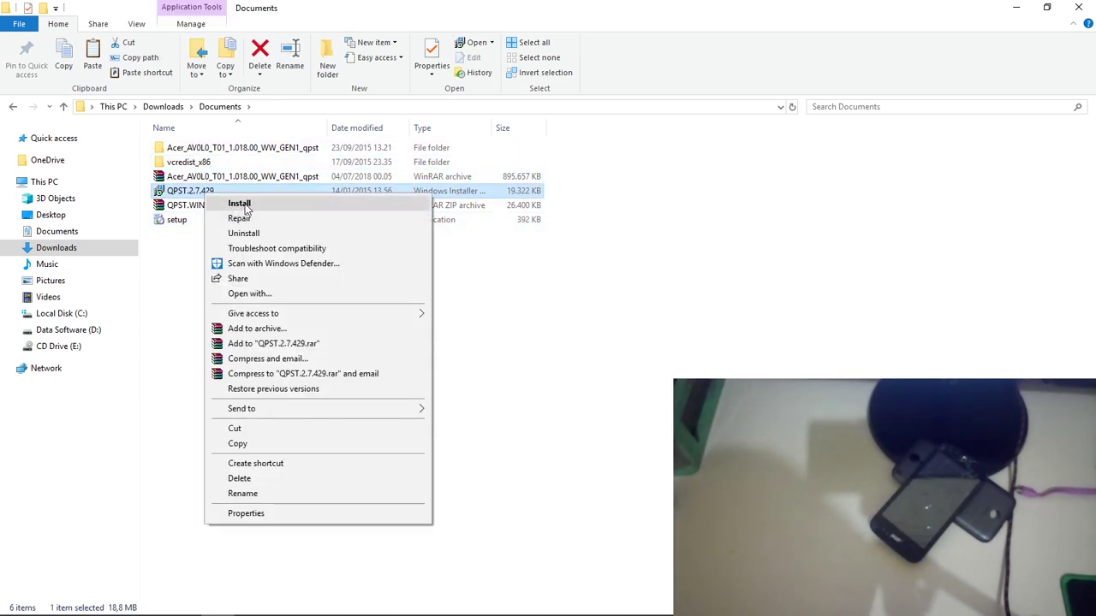
click(178, 246)
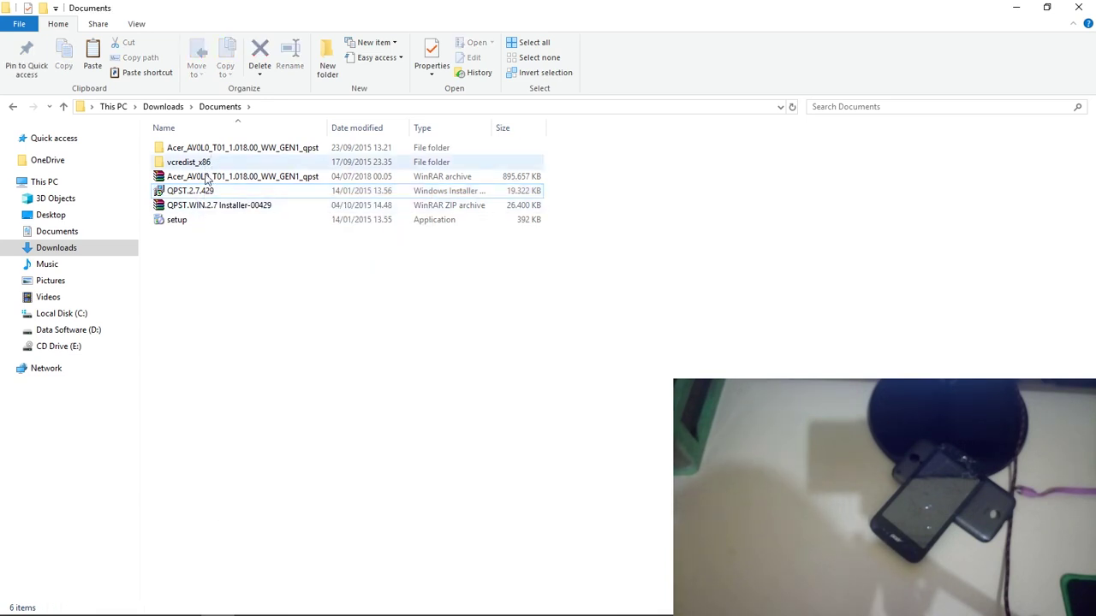
Step: Minimize the file window and look through the tools in the installed QPST program group
click(1014, 9)
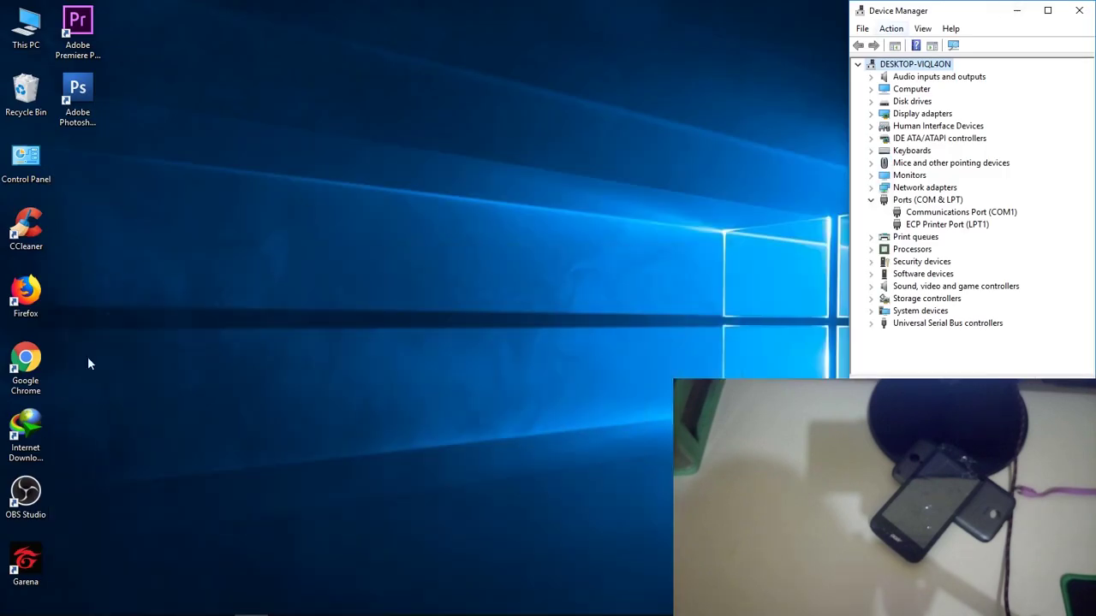
click(19, 604)
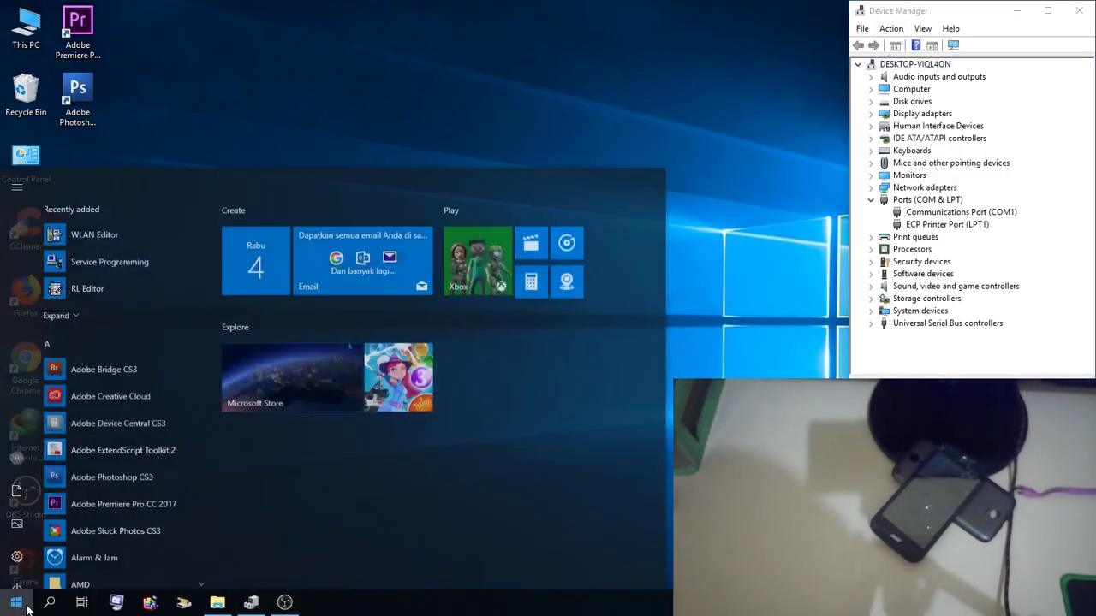
scroll(89, 552, down, 3)
scroll(88, 552, down, 15)
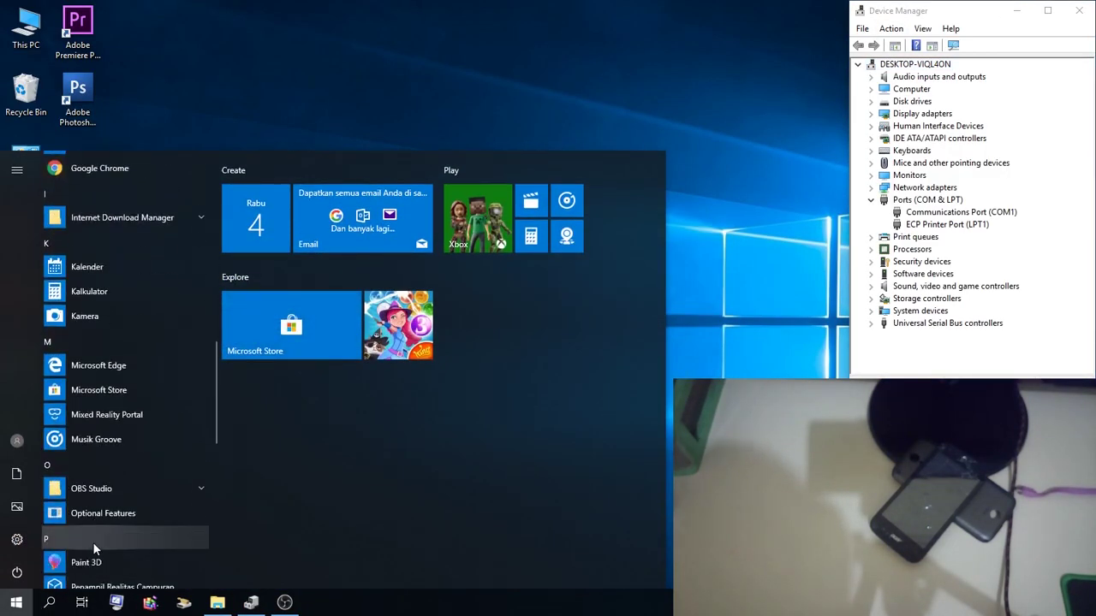
scroll(94, 485, down, 1)
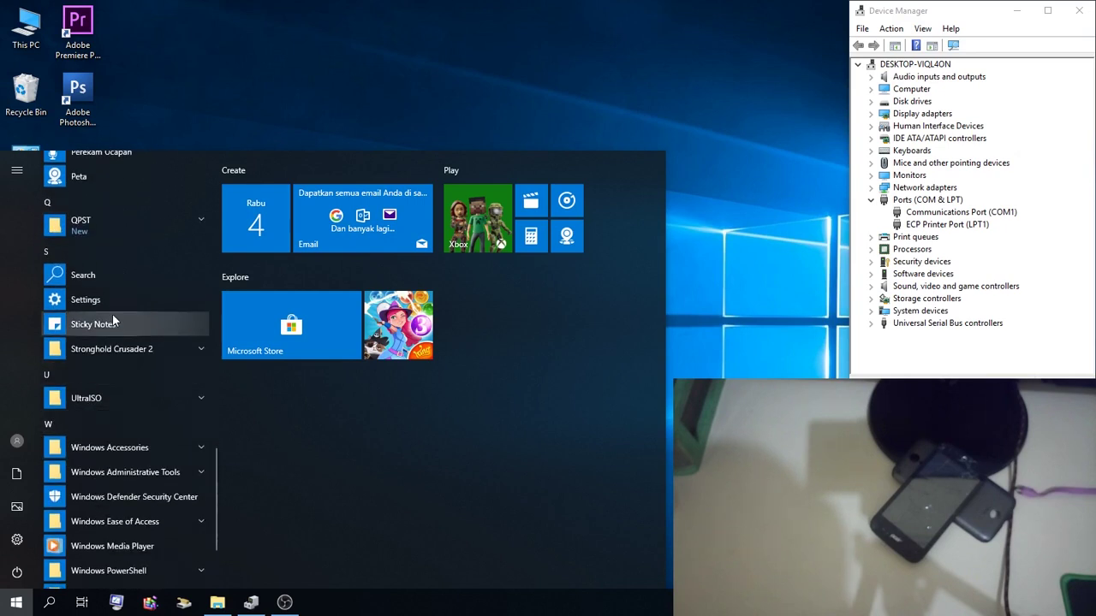
click(106, 228)
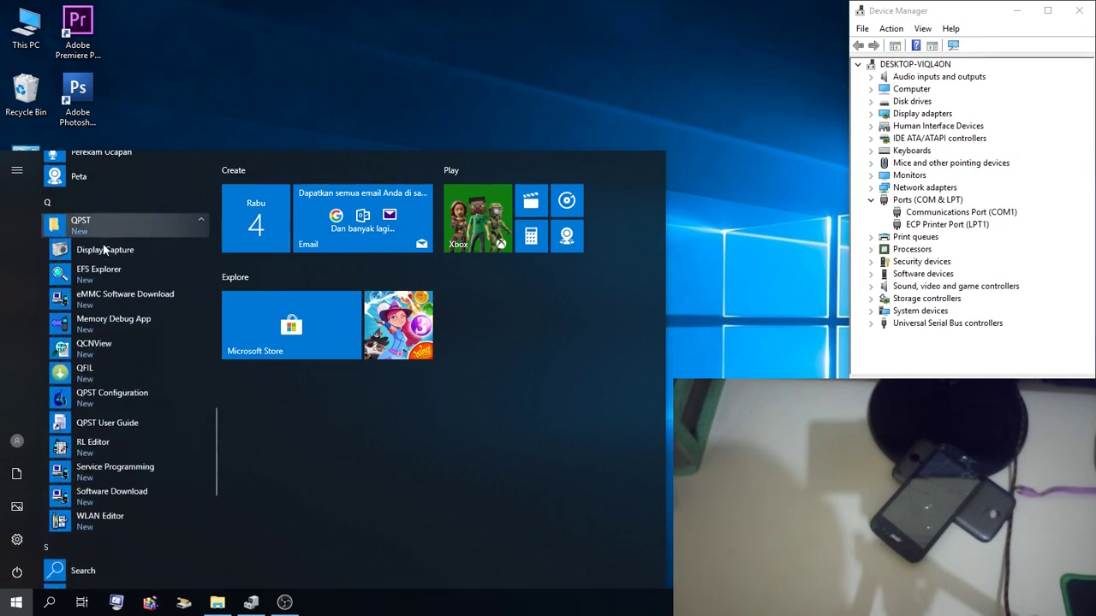
scroll(83, 512, down, 6)
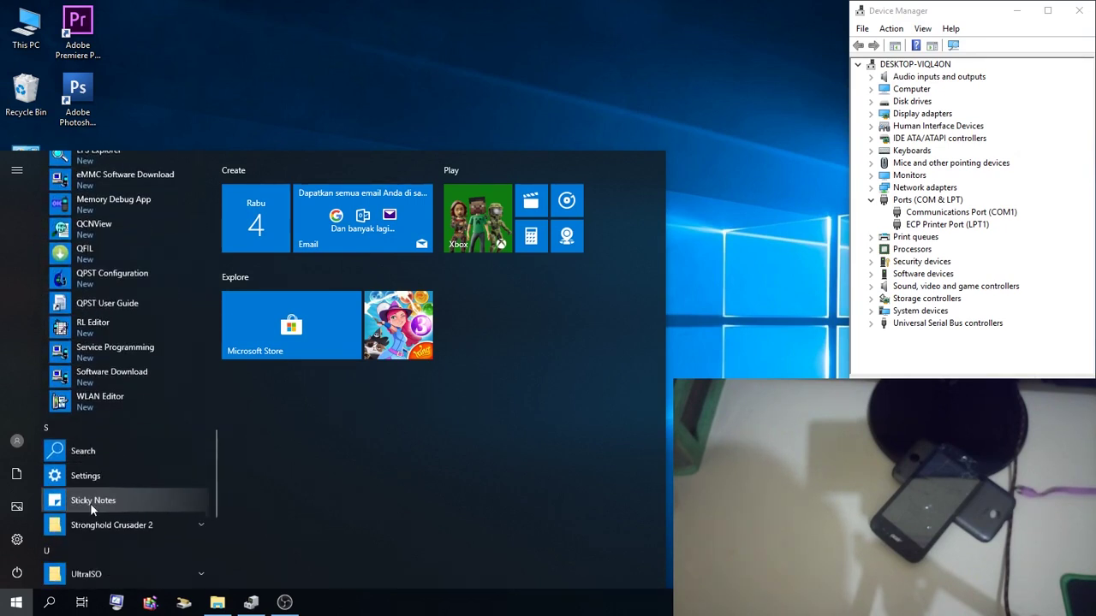
scroll(107, 497, up, 5)
Step: Search the computer for Qfil and run QFIL as administrator
click(50, 602)
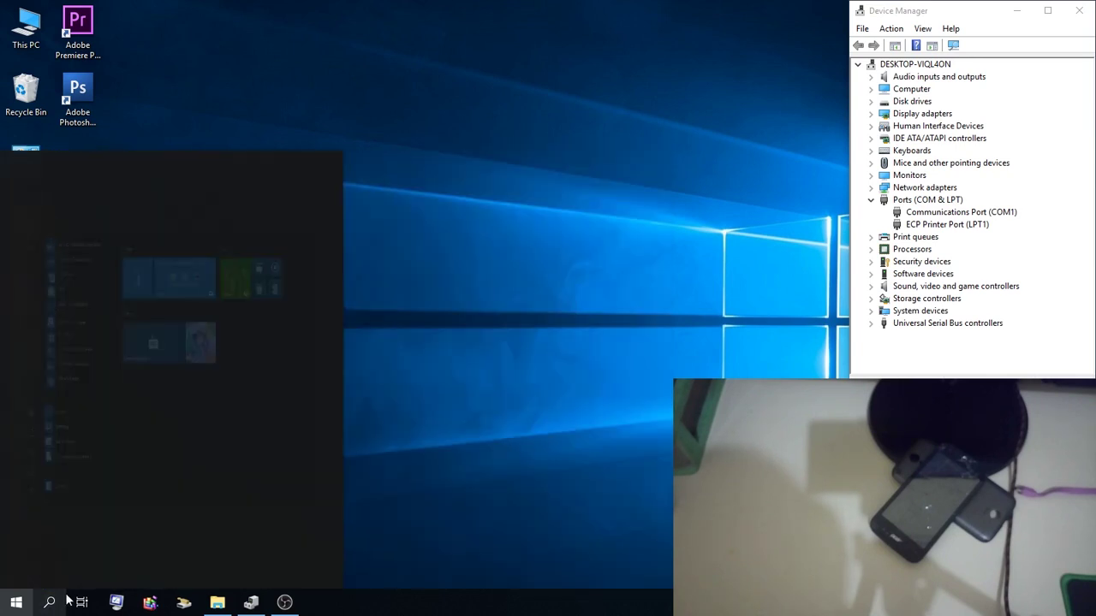
text(Qfil)
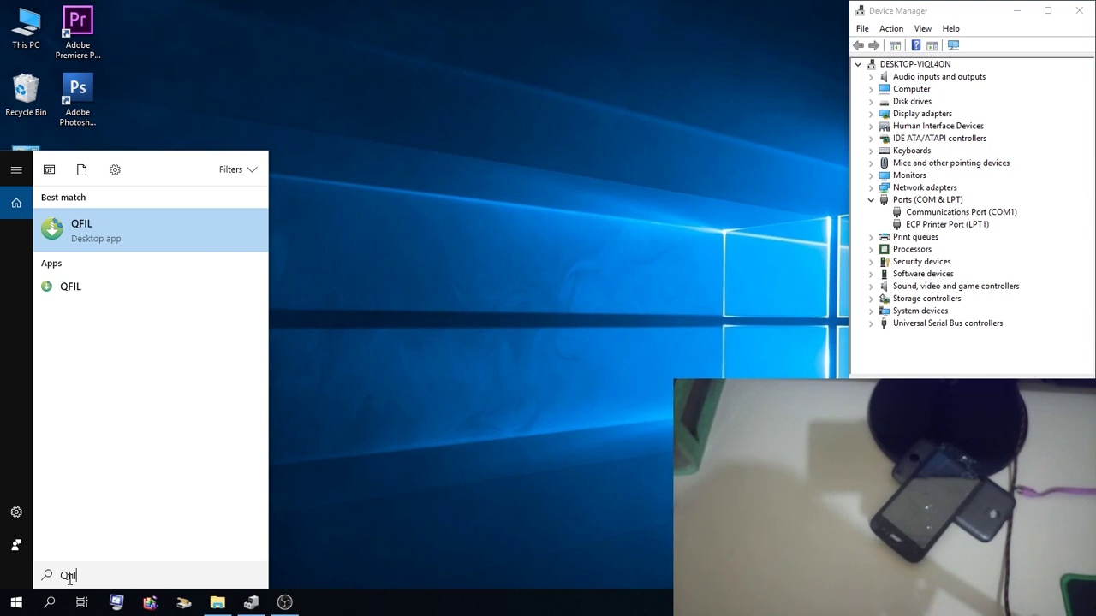
right_click(88, 292)
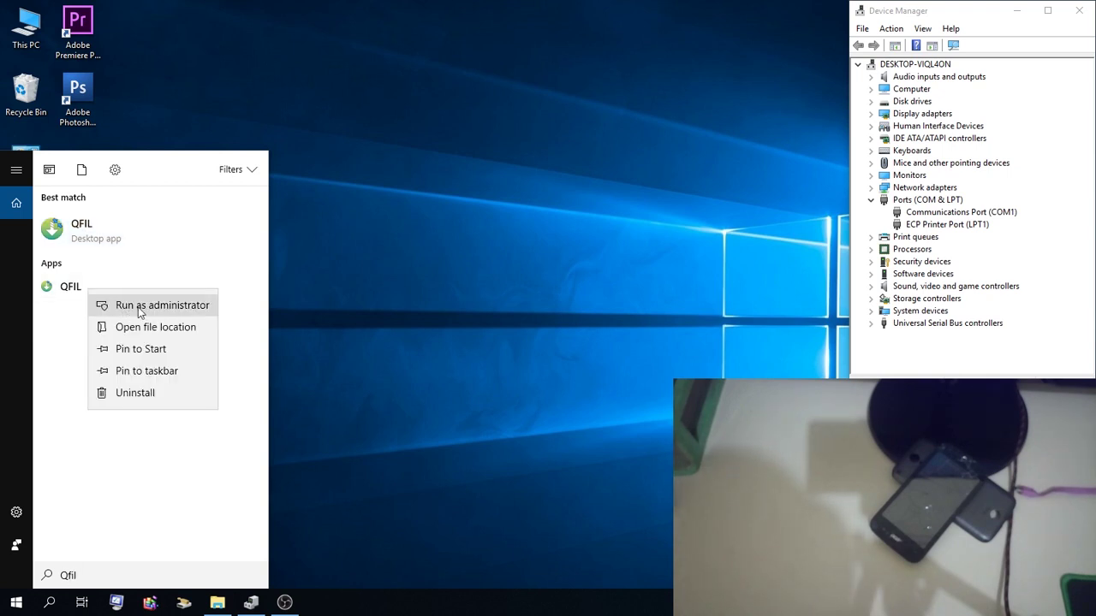
click(140, 306)
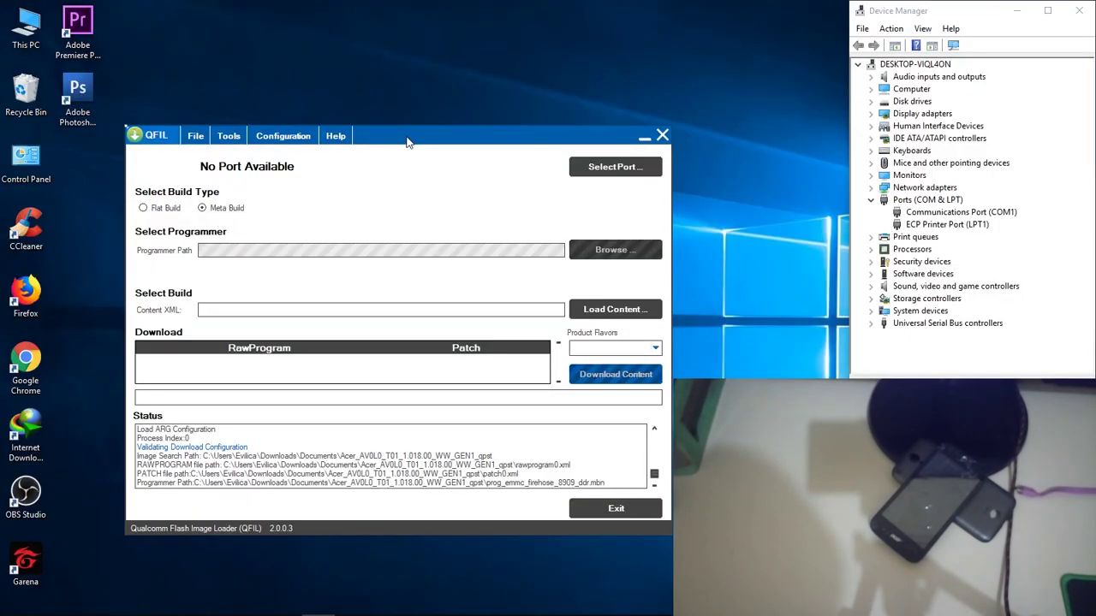
Step: Arrange QFIL and Device Manager side by side and check the Qualcomm HS-USB QDLoader 9008 port in both
drag(407, 142, 282, 21)
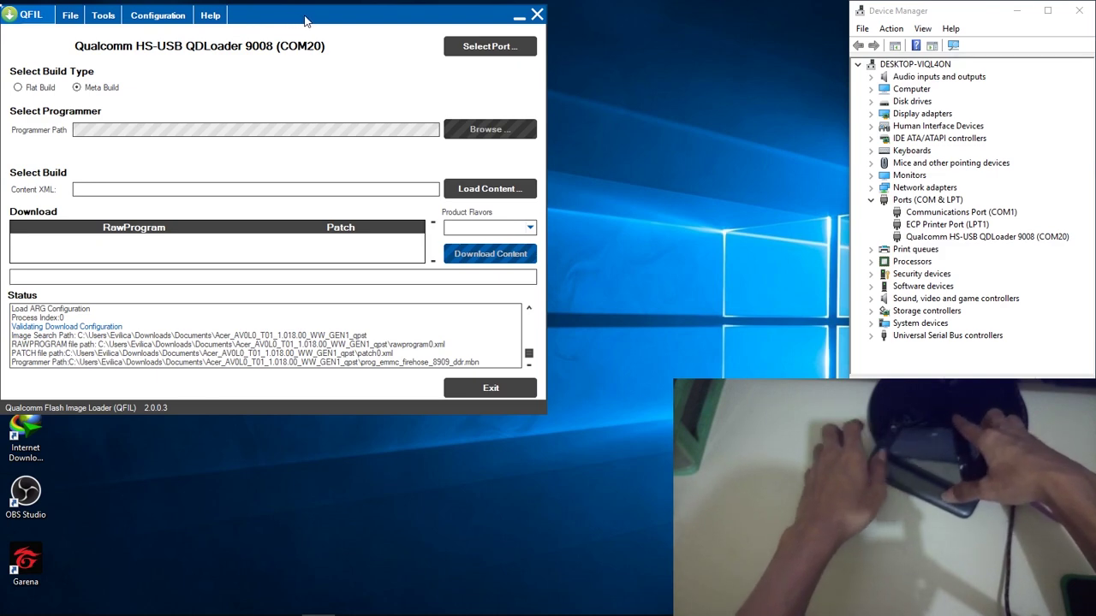
drag(968, 17, 692, 24)
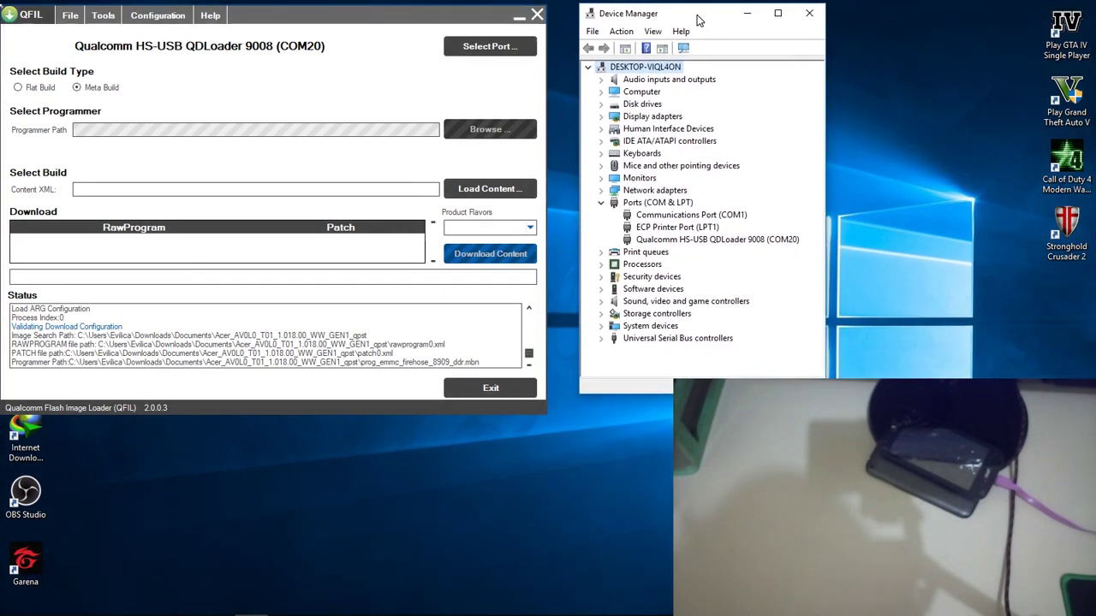
click(674, 244)
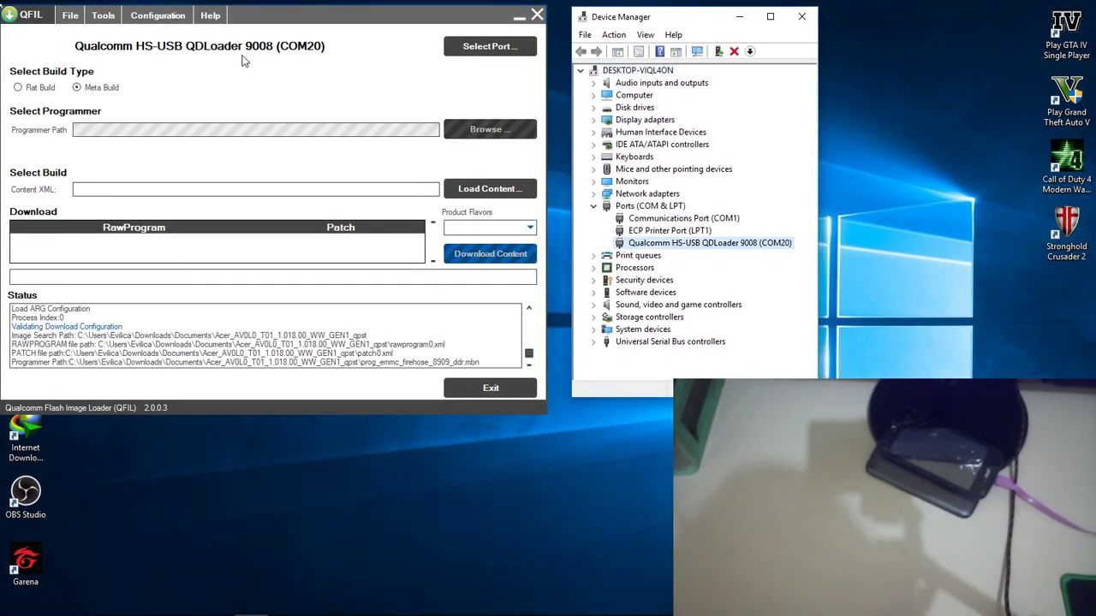
click(261, 33)
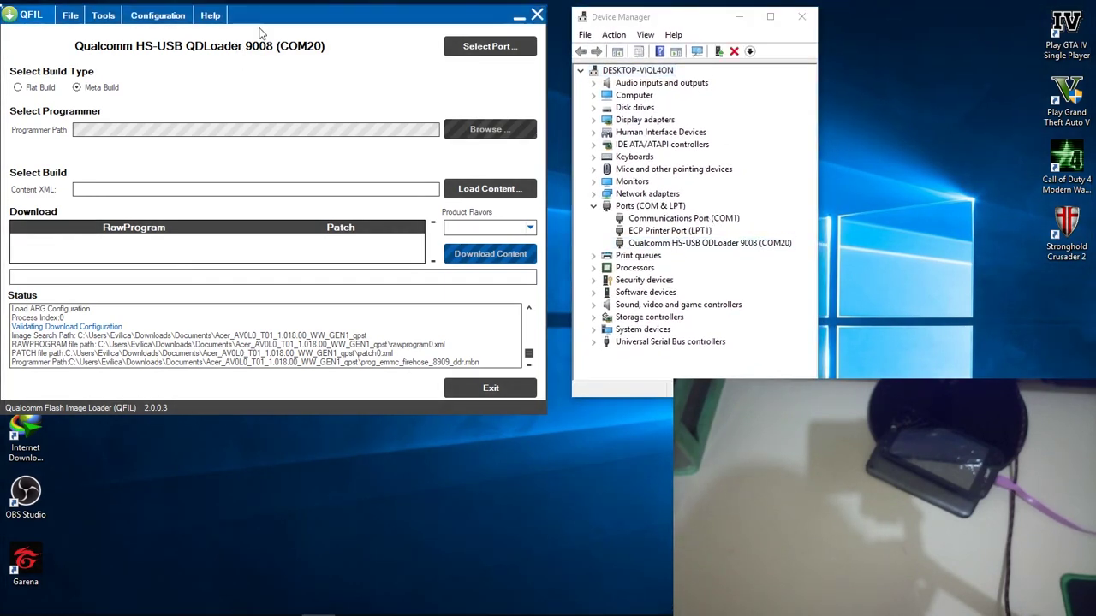
Step: Set the build type to Flat Build and load prog_emmc_firehose_8909_ddr.mbn from the Acer_AV0L0_T01_1.018.00_WW_GEN1_qpst folder as the programmer
click(18, 88)
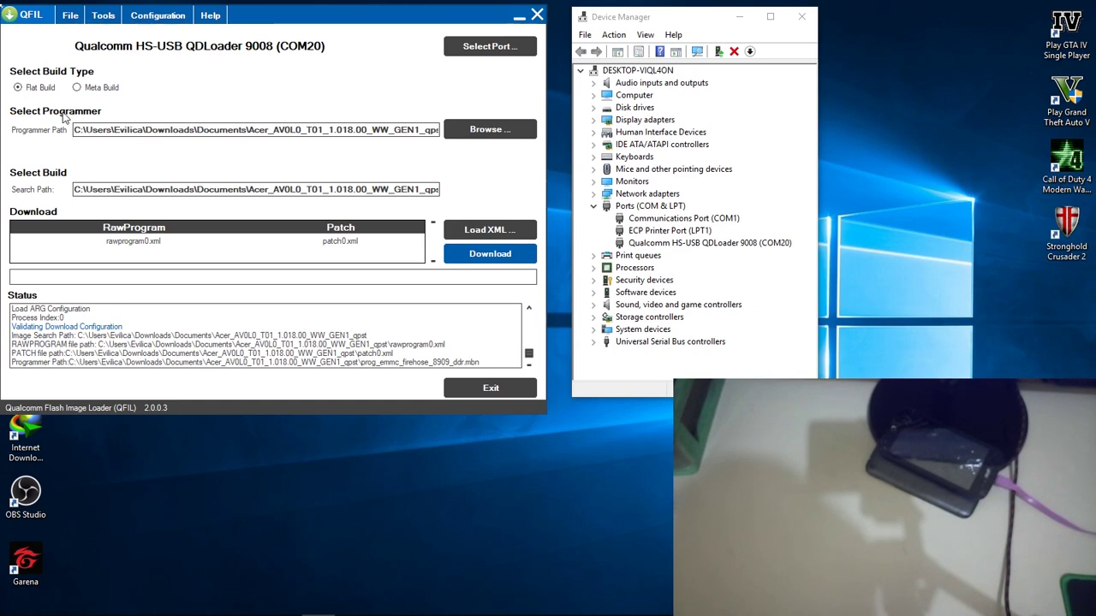
click(474, 132)
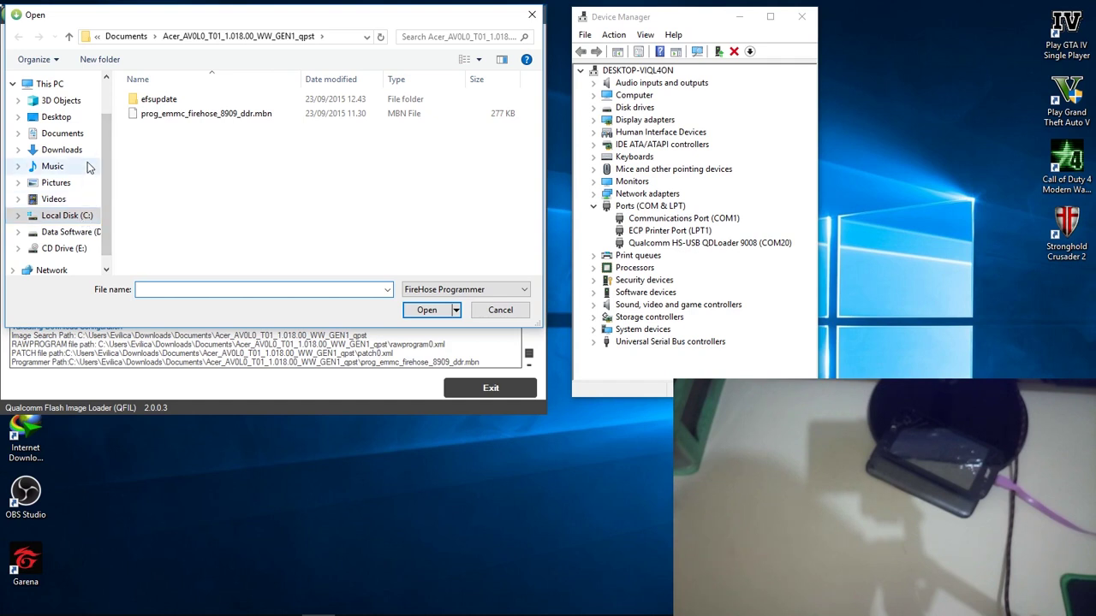
click(62, 150)
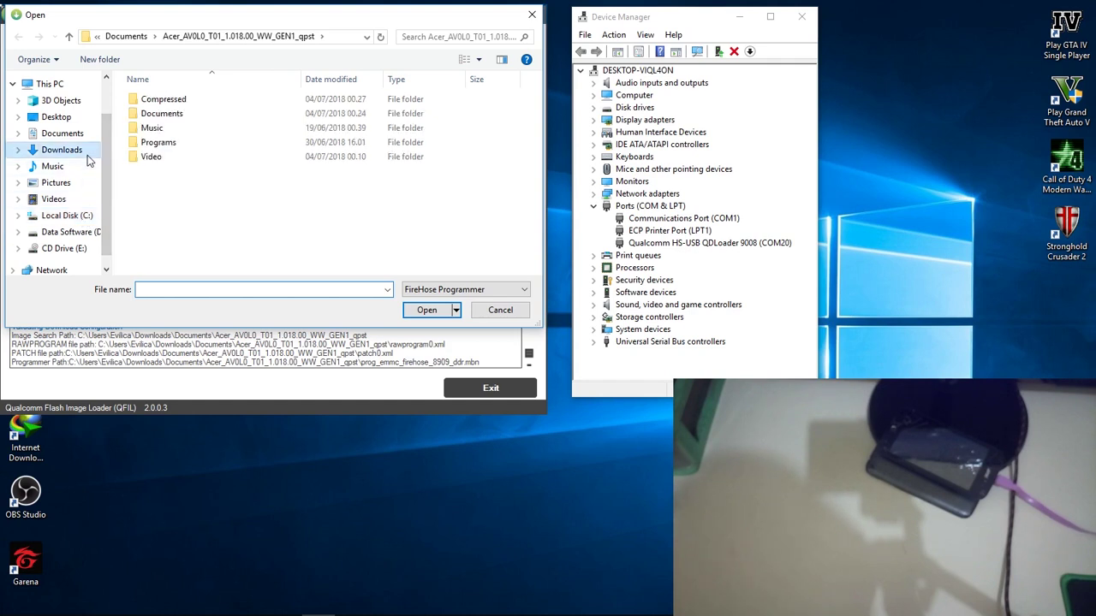
double_click(164, 118)
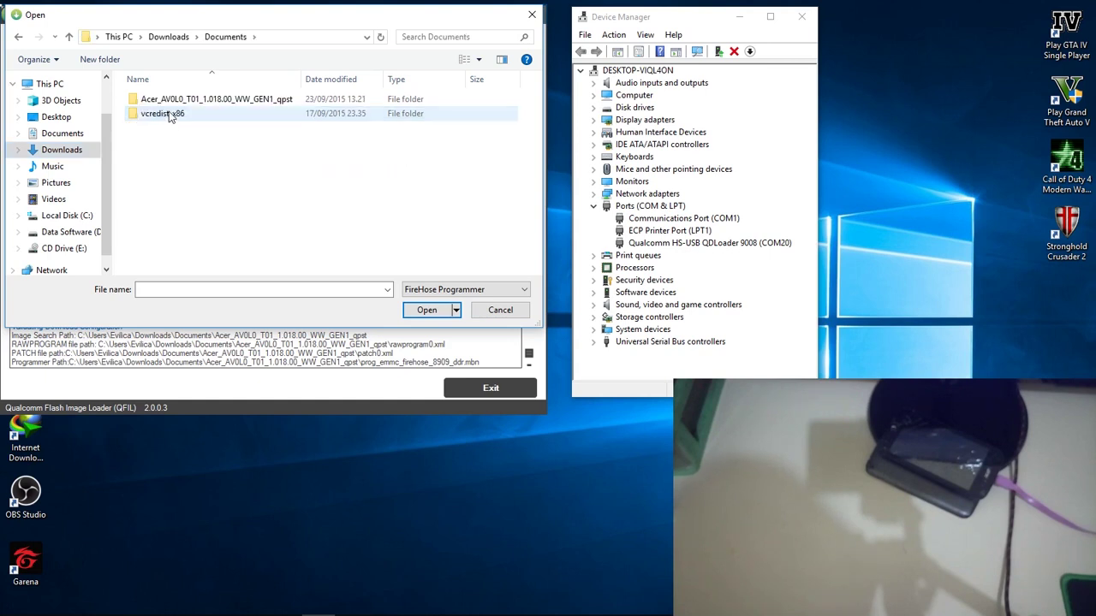
click(174, 101)
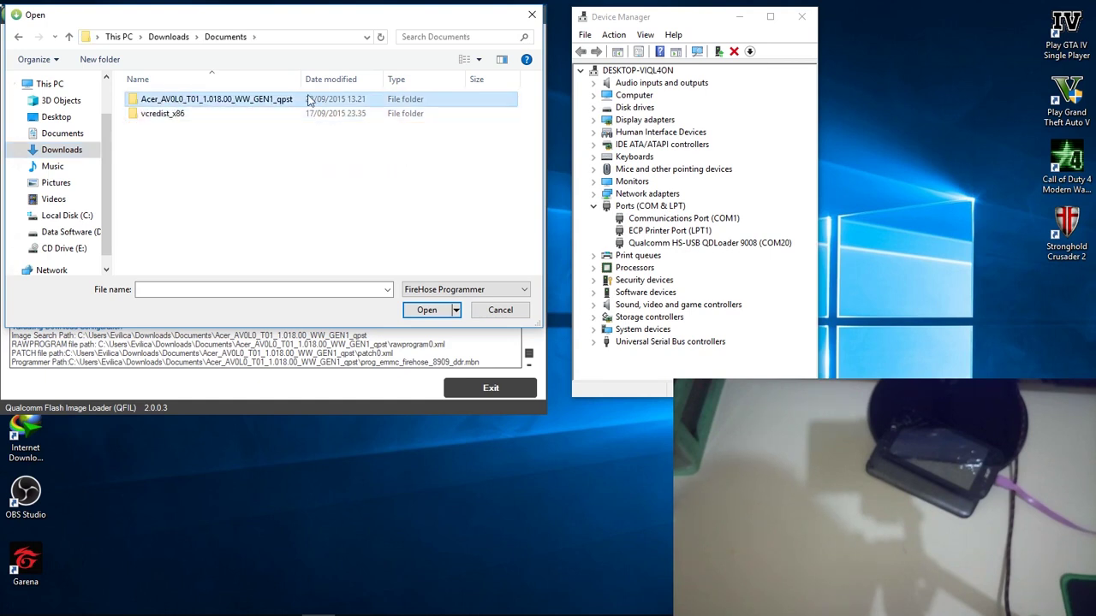
double_click(240, 101)
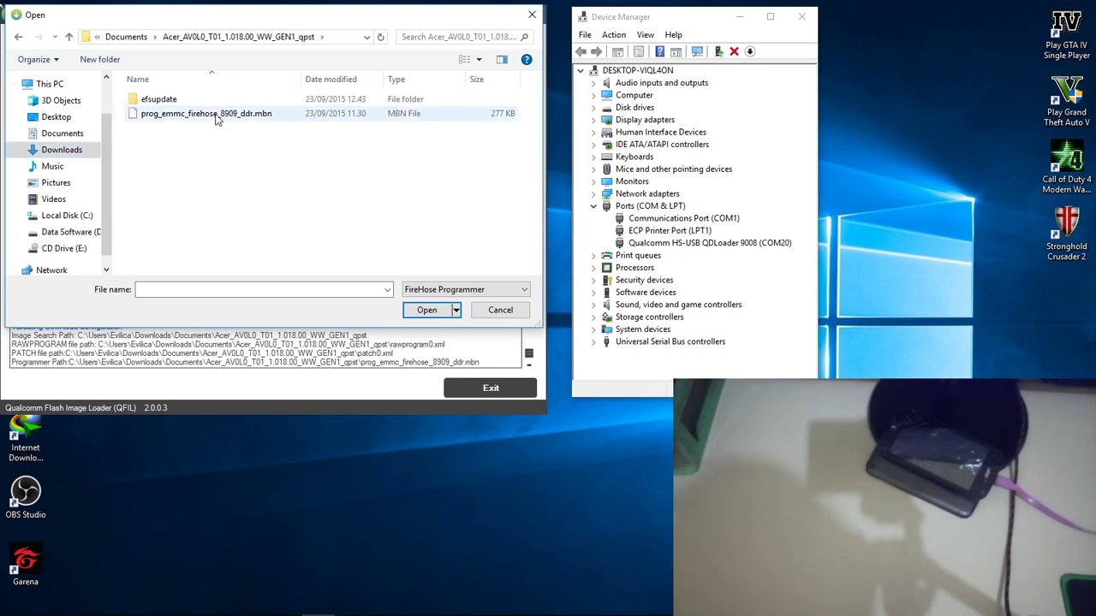
click(214, 117)
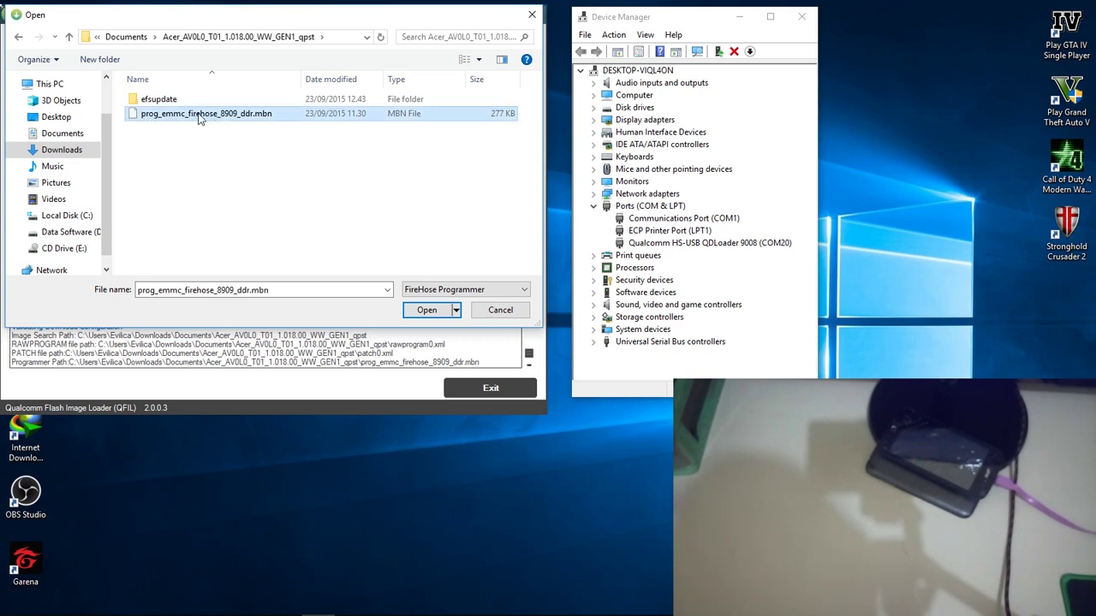
click(425, 311)
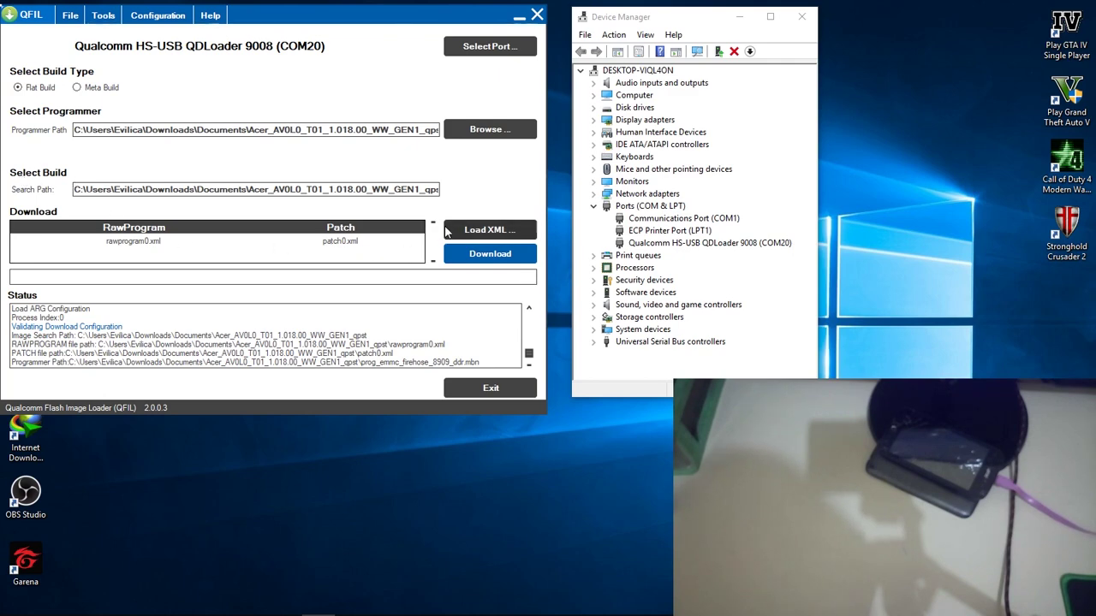
Step: Load the rawprogram0 and patch0 XML files from the Acer_AV0L0_T01_1.018.00_WW_GEN1_qpst folder
click(485, 236)
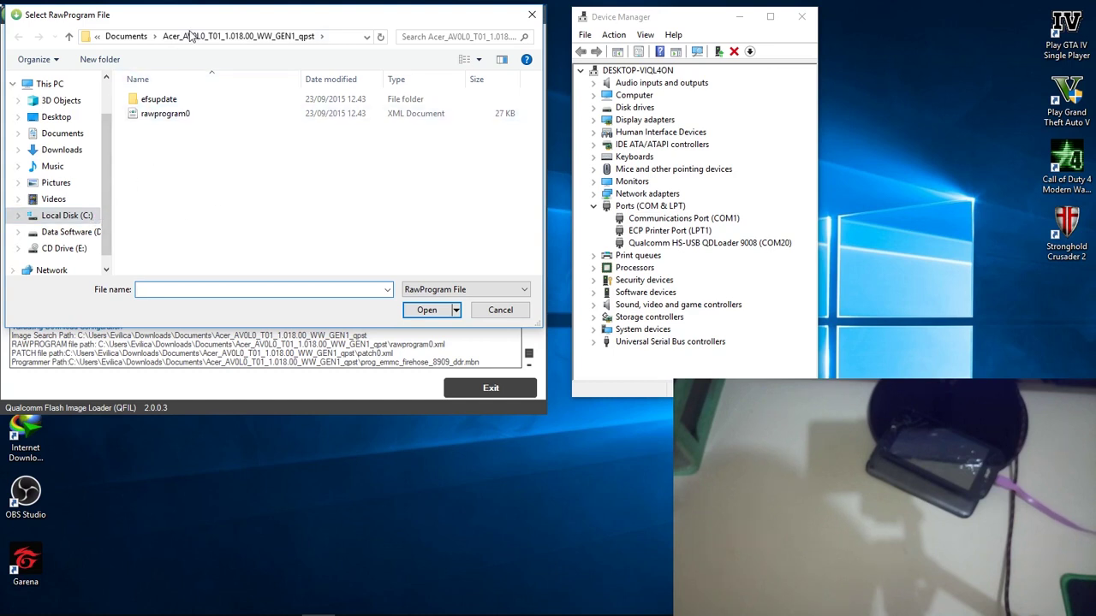
click(126, 37)
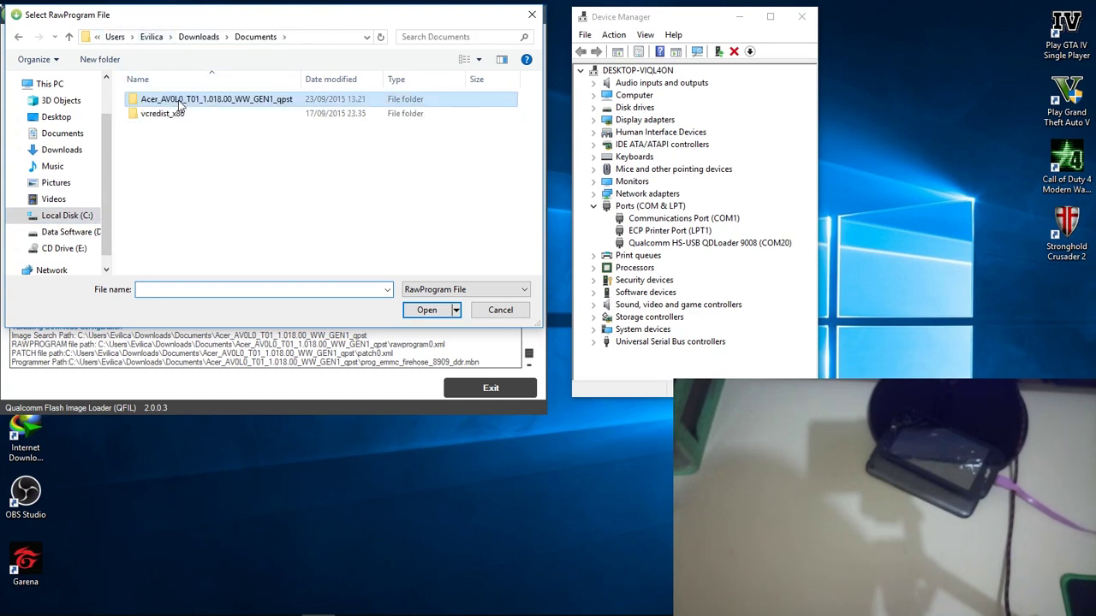
double_click(180, 102)
click(163, 115)
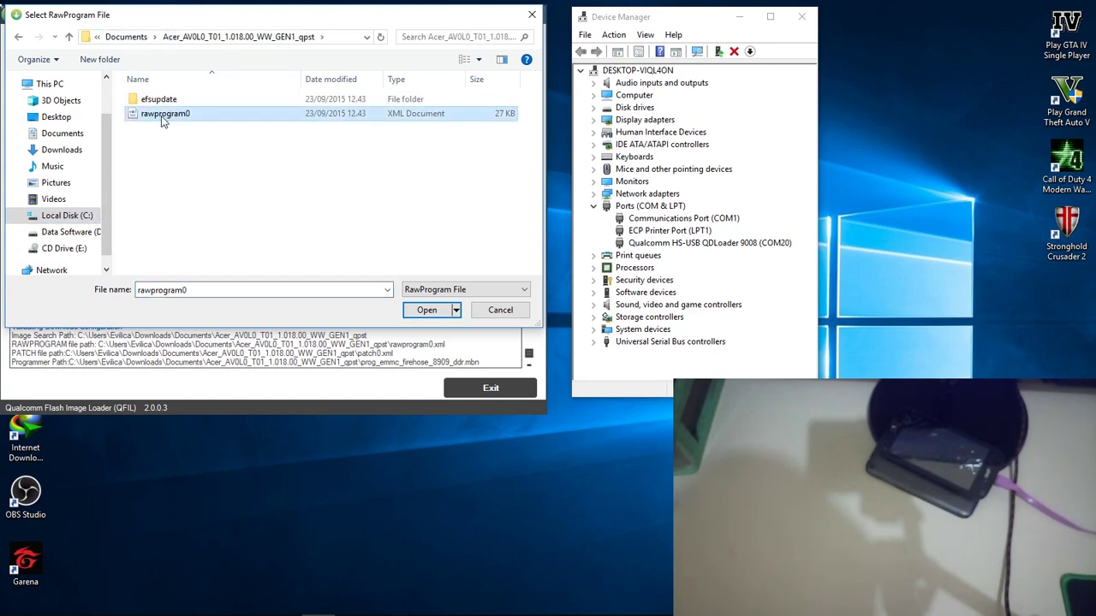
click(424, 309)
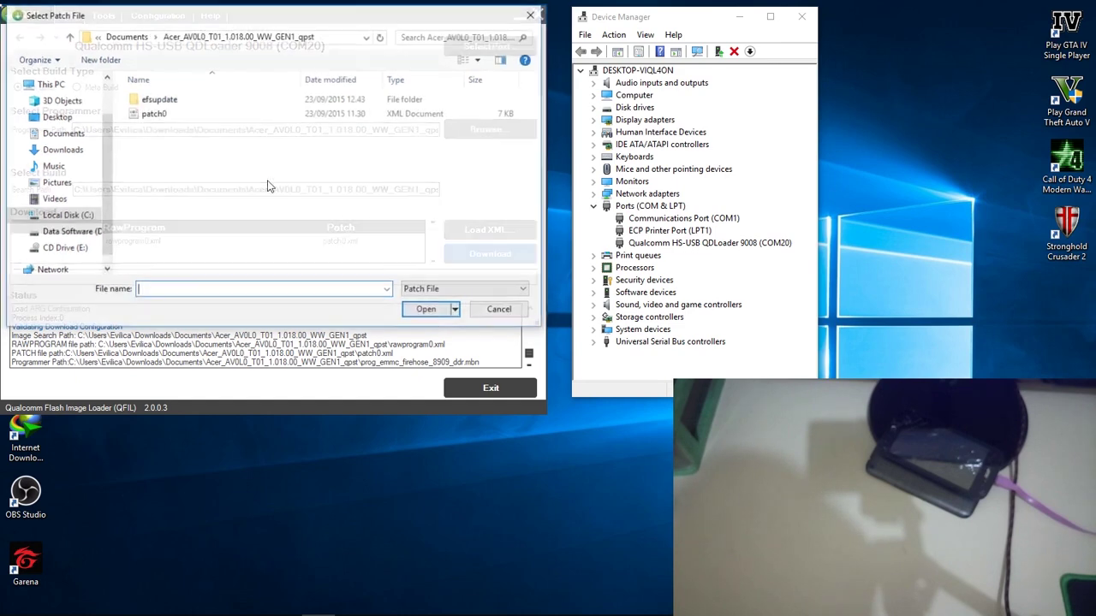
click(153, 113)
click(427, 310)
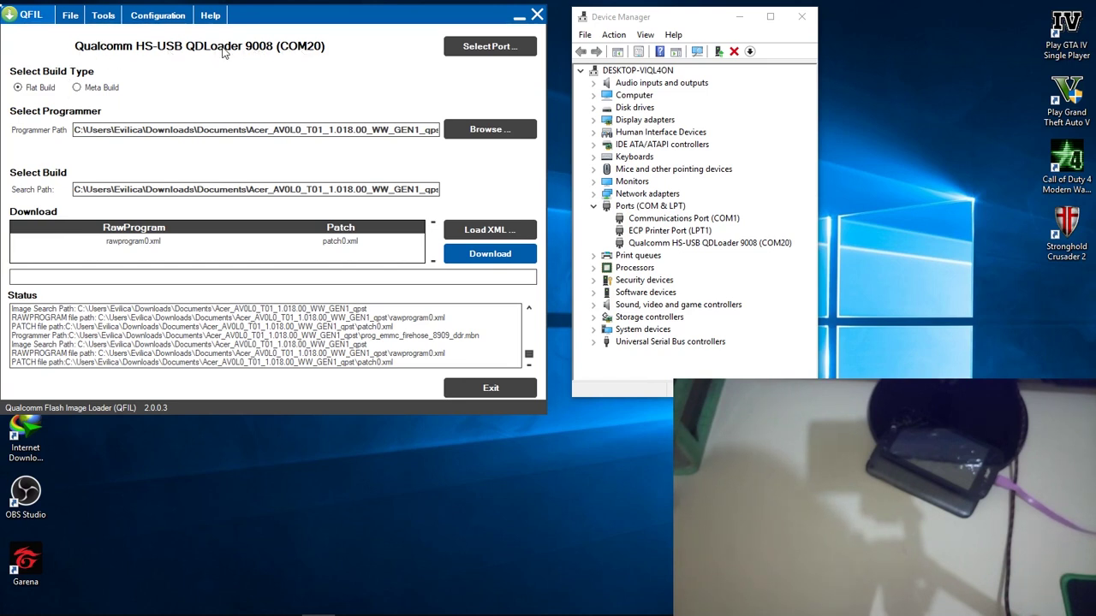
Step: Download the flat build to the phone and close QFIL when the flashing is done
click(480, 254)
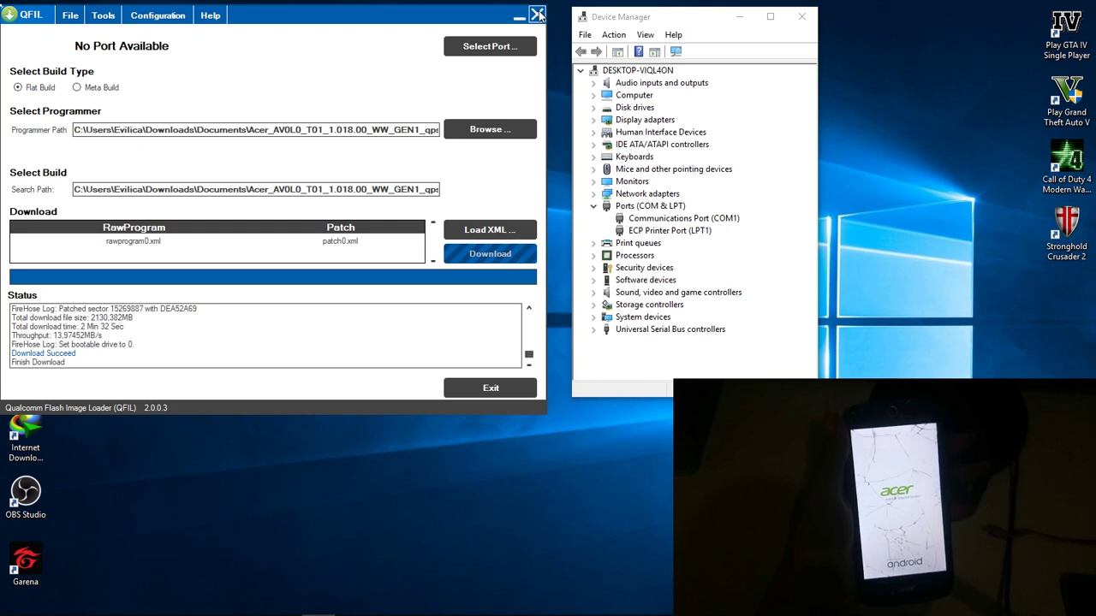
click(537, 15)
drag(700, 20, 729, 18)
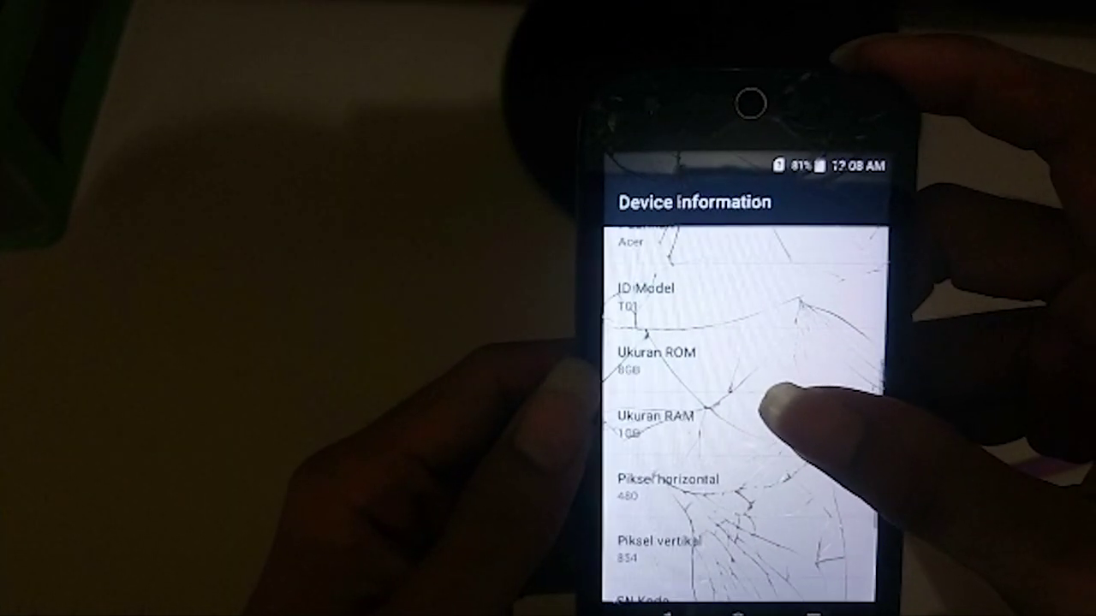
scroll(741, 402, down, 4)
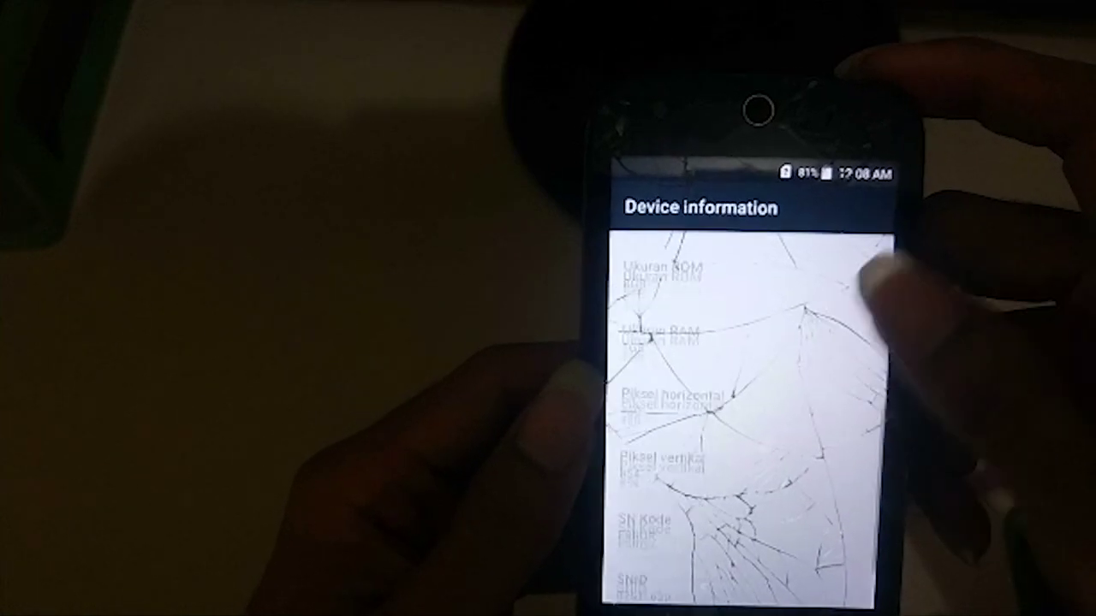
scroll(741, 403, up, 5)
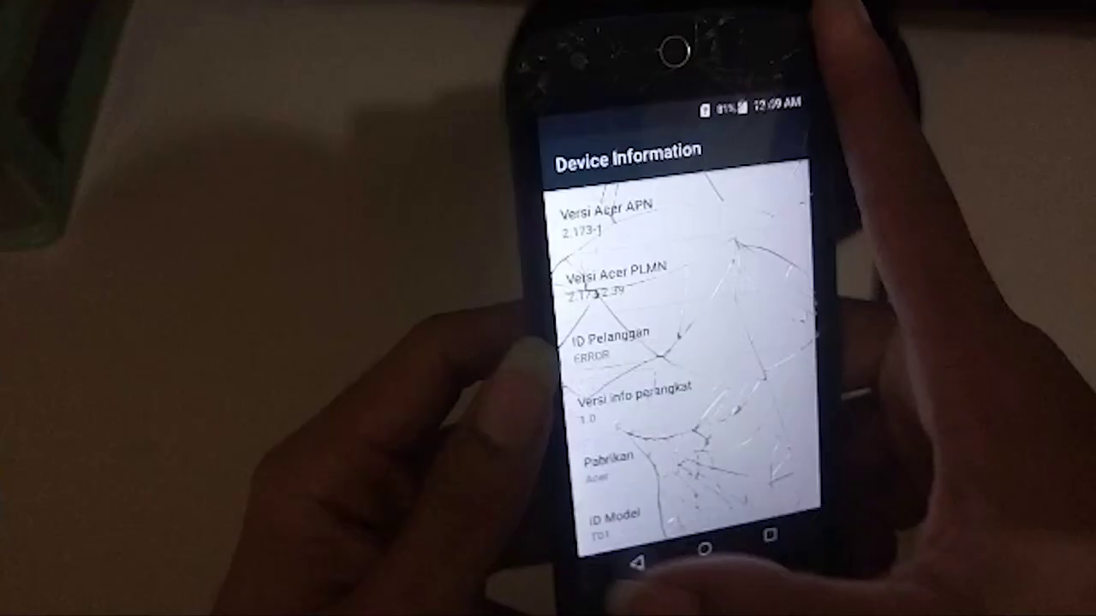
click(636, 563)
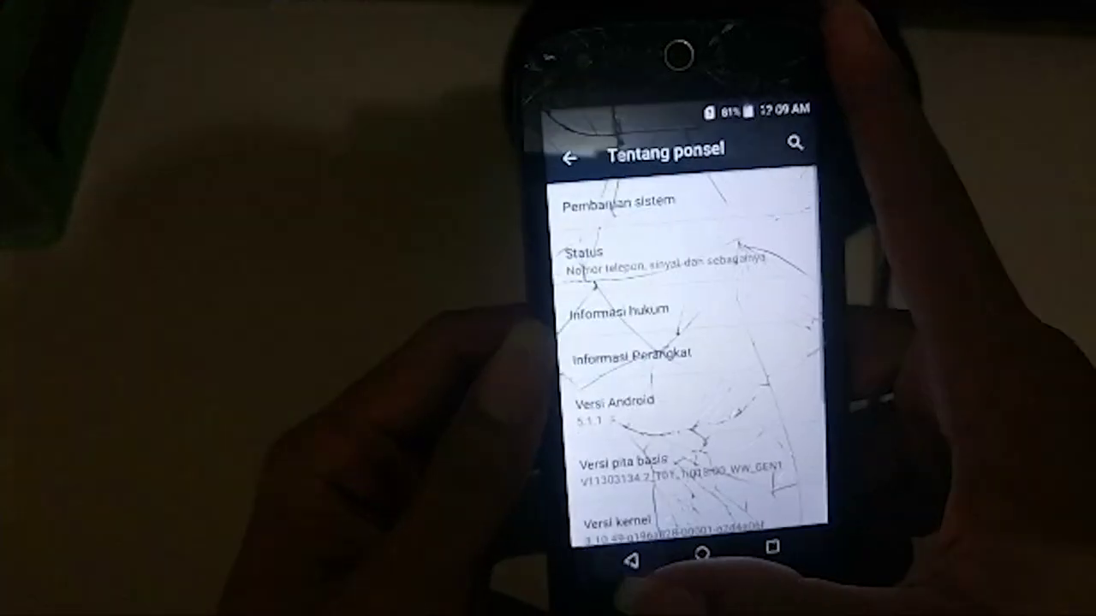
click(636, 563)
click(730, 552)
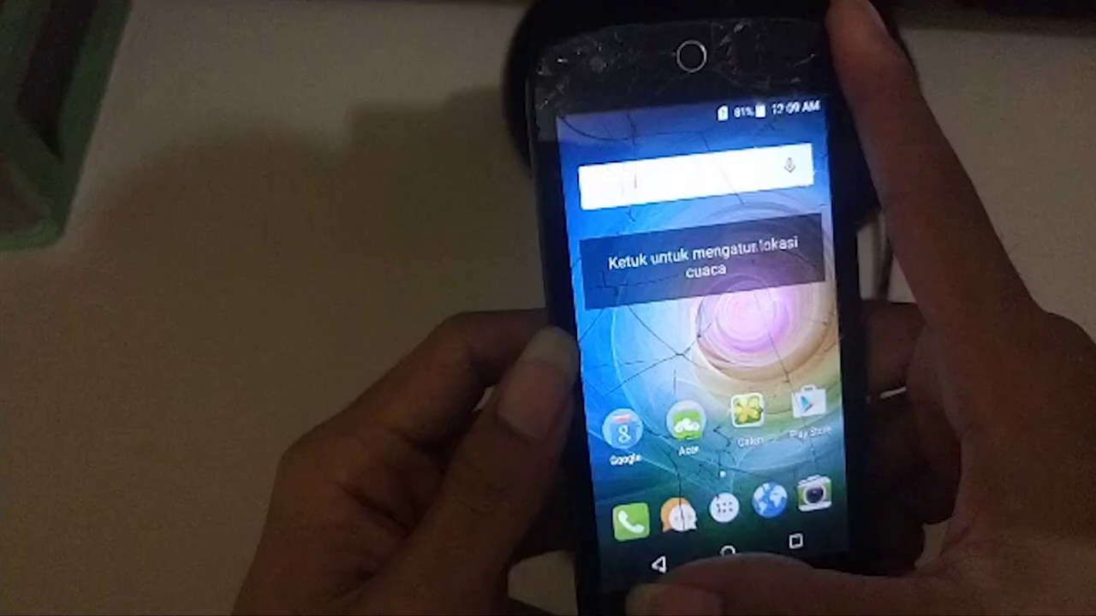